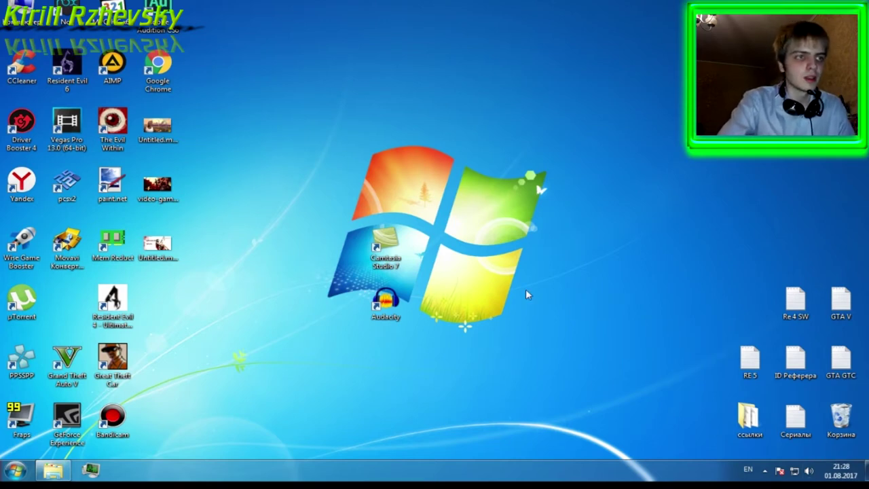
Check the level and boost settings of the Микрофон recording device, then close the sound settings
right_click(809, 472)
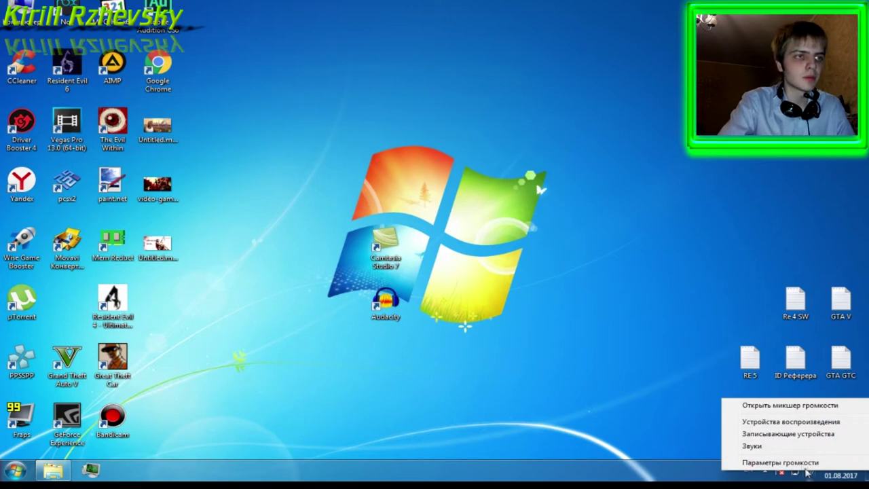
left_click(787, 434)
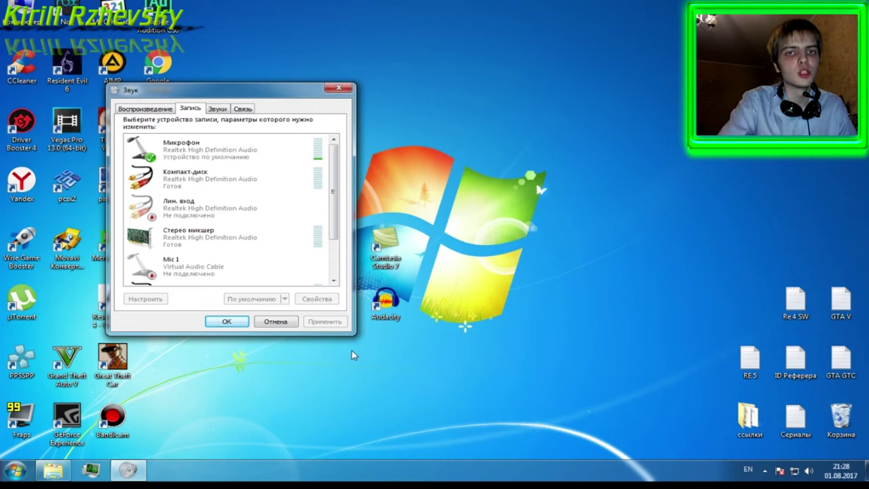
left_click(225, 153)
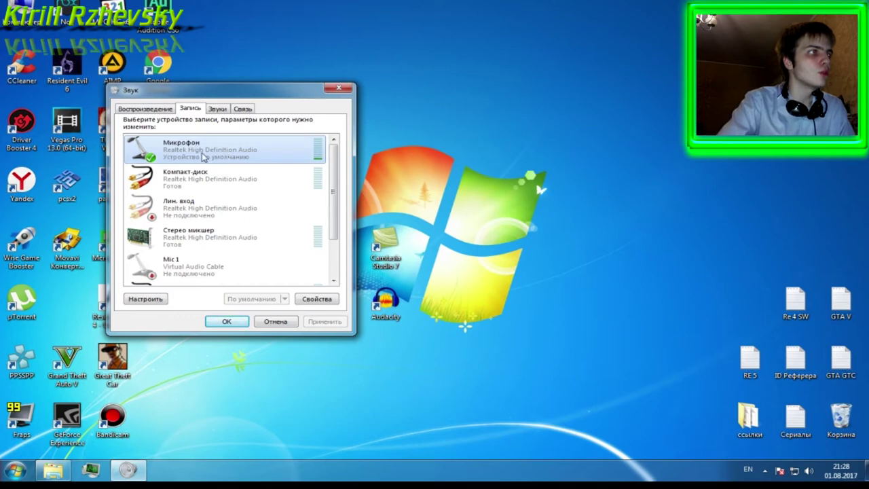
double_click(201, 153)
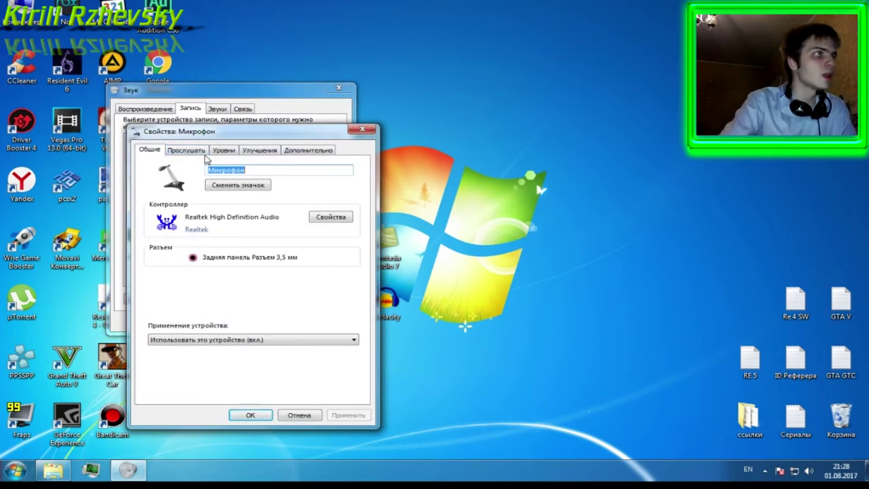
left_click(225, 150)
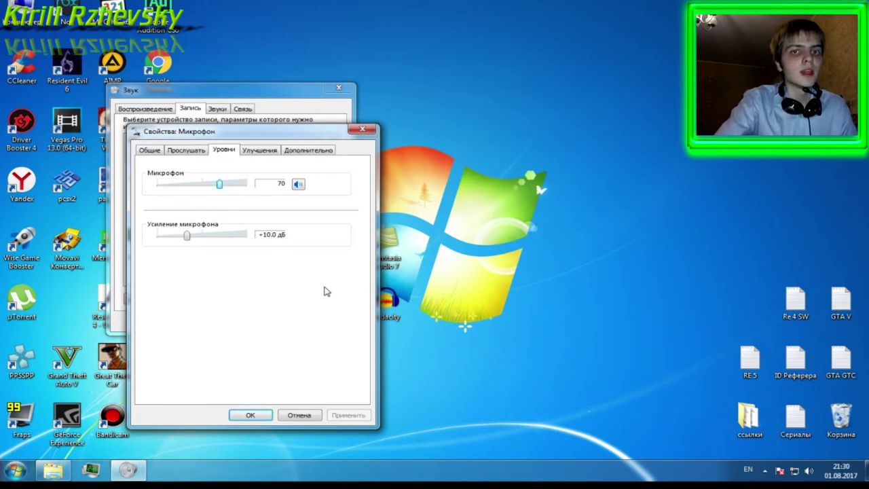
left_click(262, 416)
left_click(340, 88)
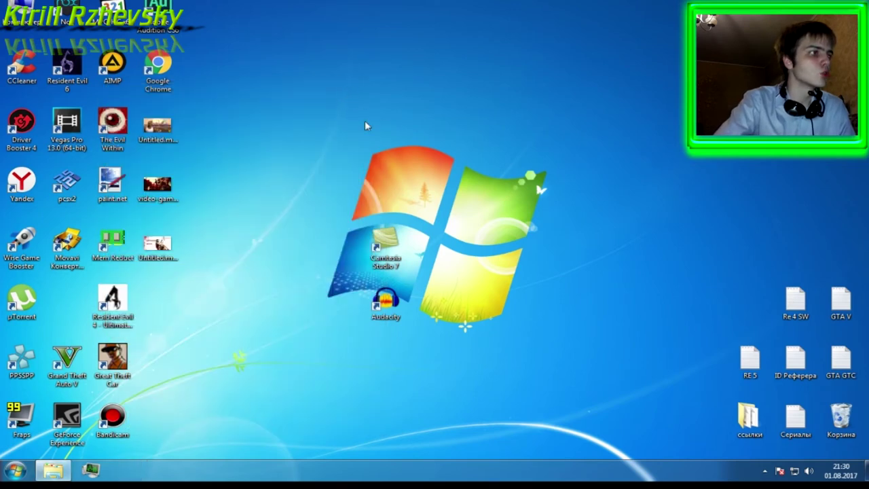
Bring up the Видеоурок folder and play the образец голоса video
left_click(57, 476)
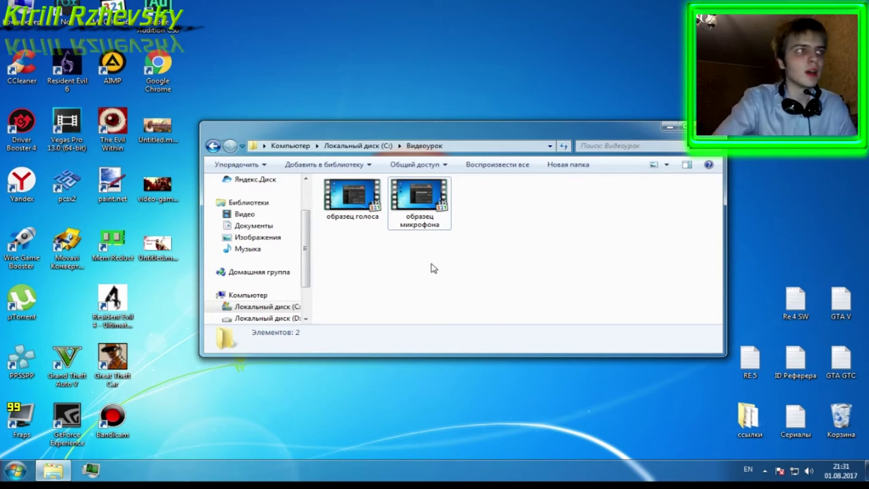
left_click(359, 210)
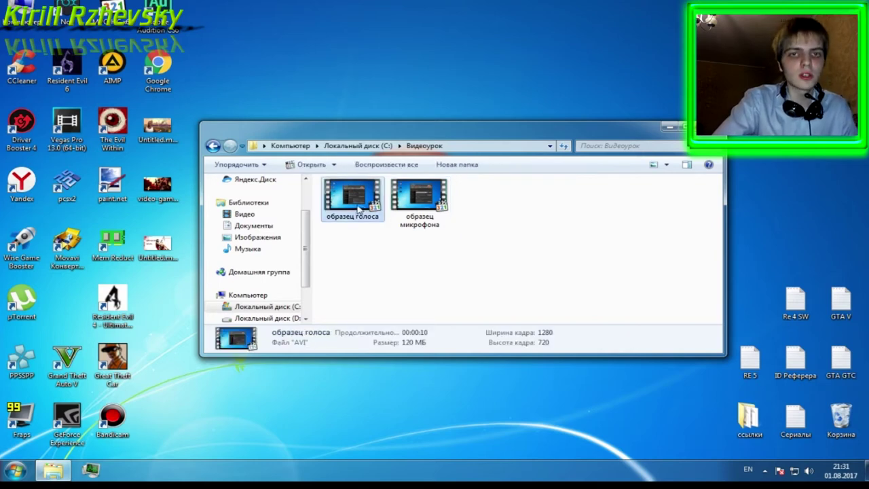
left_click(419, 201)
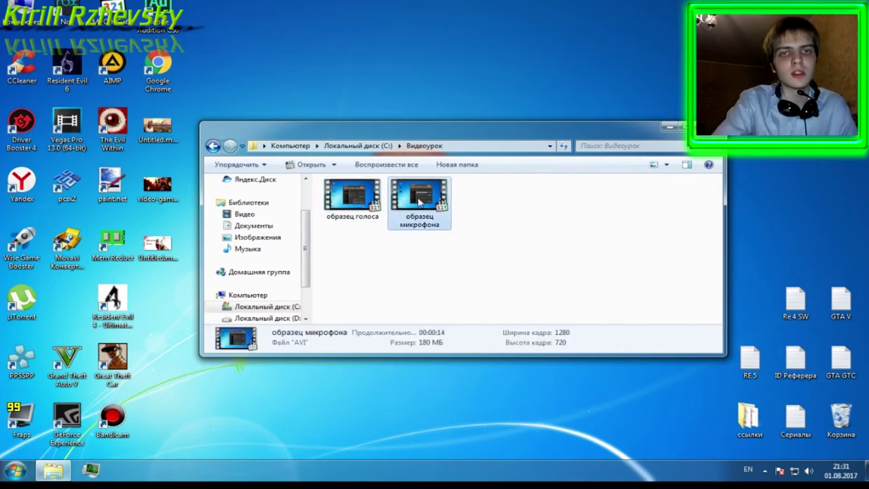
left_click(484, 216)
left_click(354, 209)
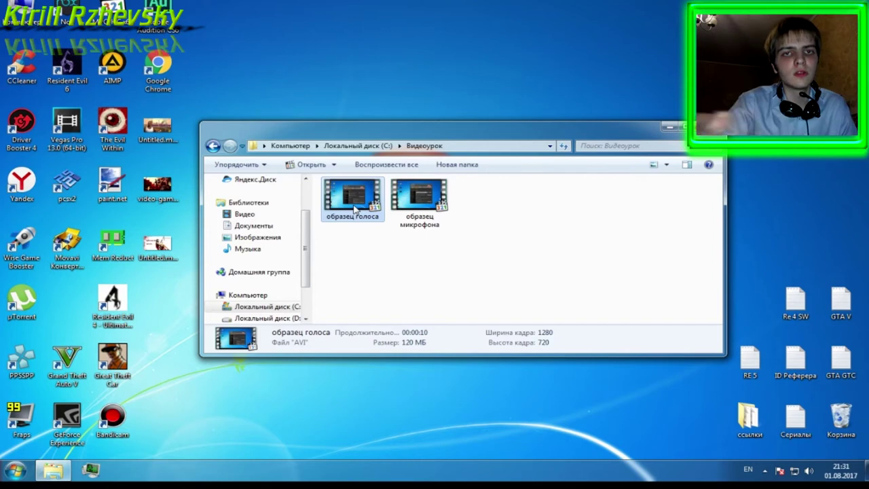
double_click(354, 209)
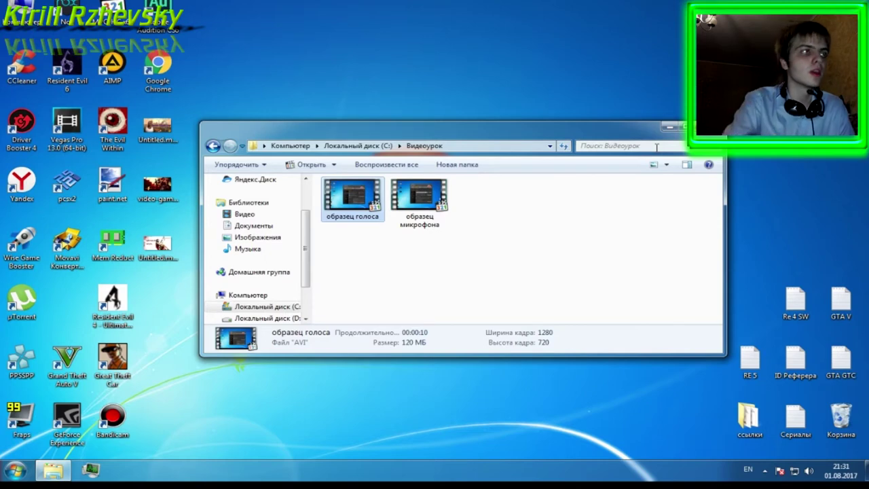
Play the образец микрофона video, then close the player and minimize the Видеоурок folder
left_click(444, 203)
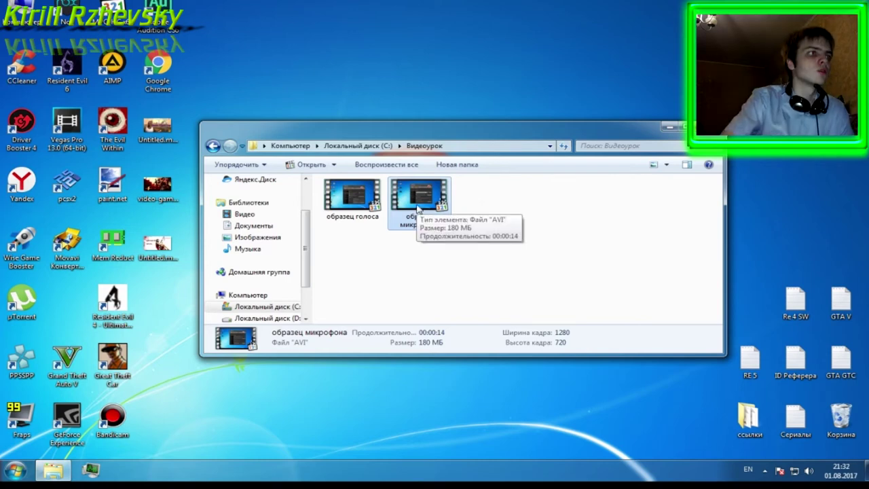
left_click(475, 195)
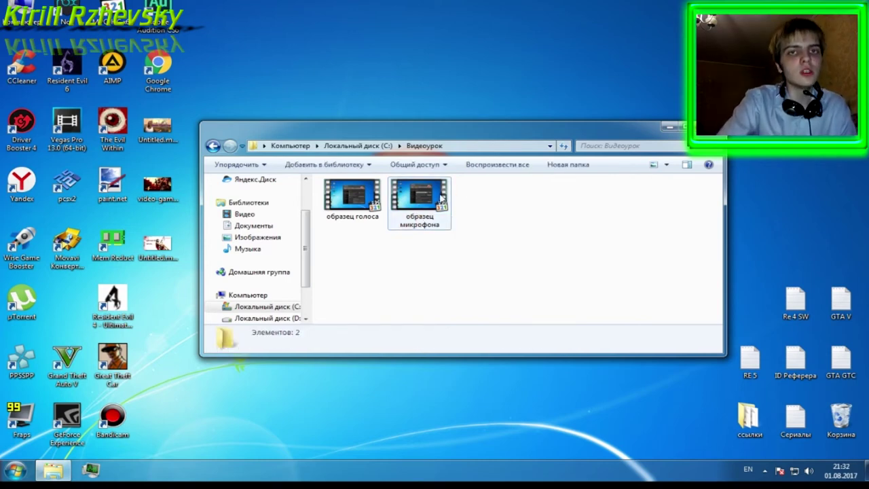
mouse_move(441, 197)
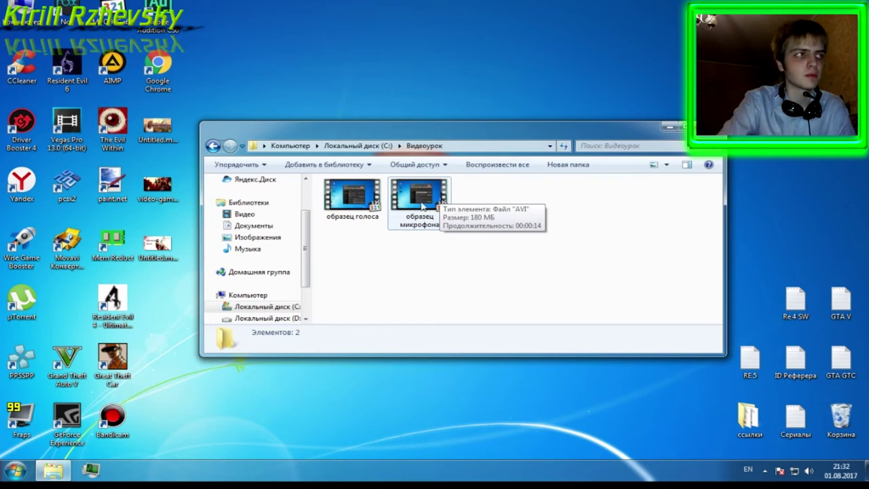
double_click(420, 205)
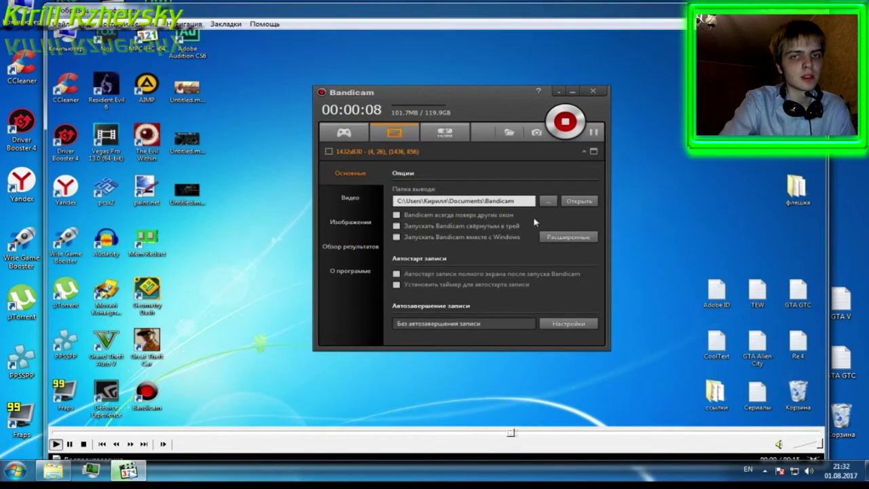
key("alt+F4")
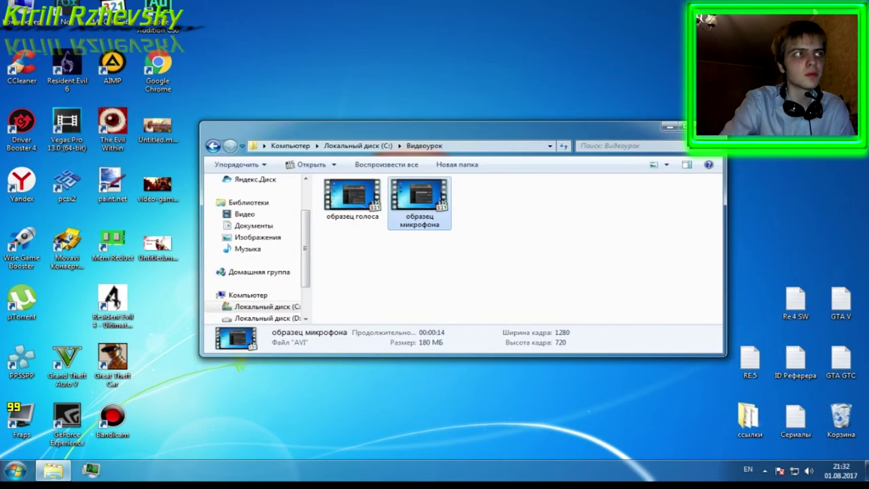
left_click(508, 215)
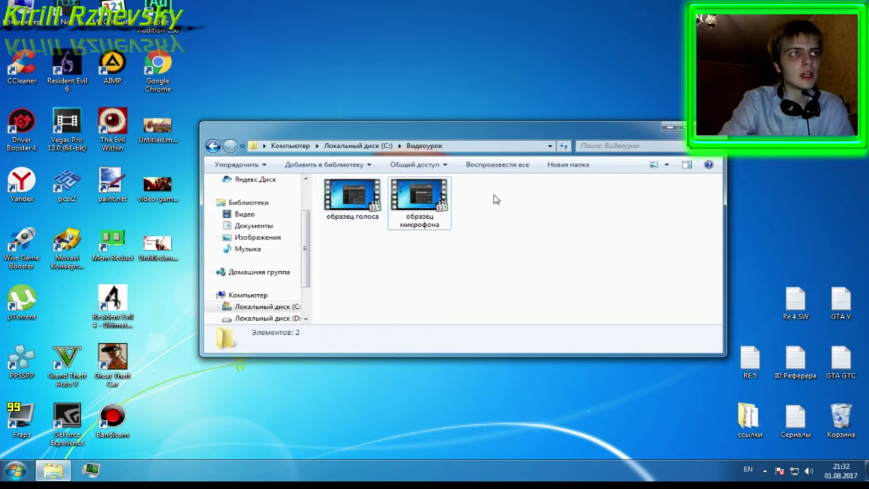
left_click(670, 128)
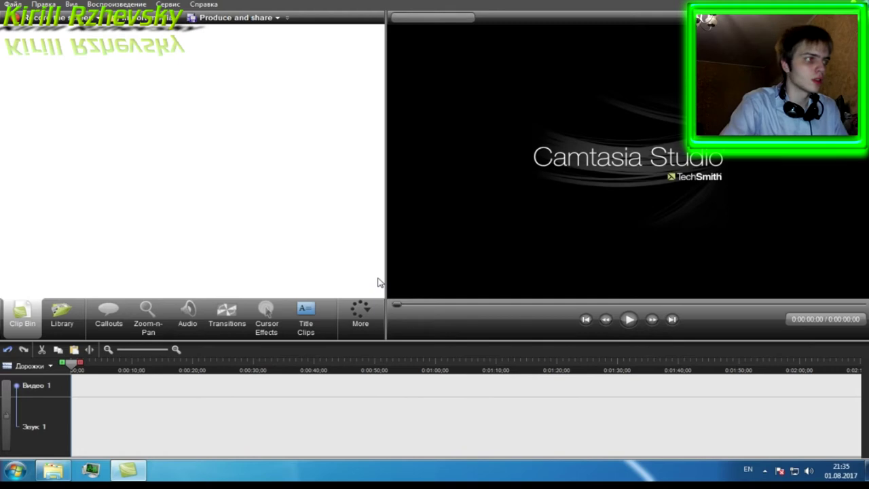
Add the образец голоса and образец микрофона videos from the Видеоурок folder to the Camtasia Studio Clip Bin
left_click(68, 477)
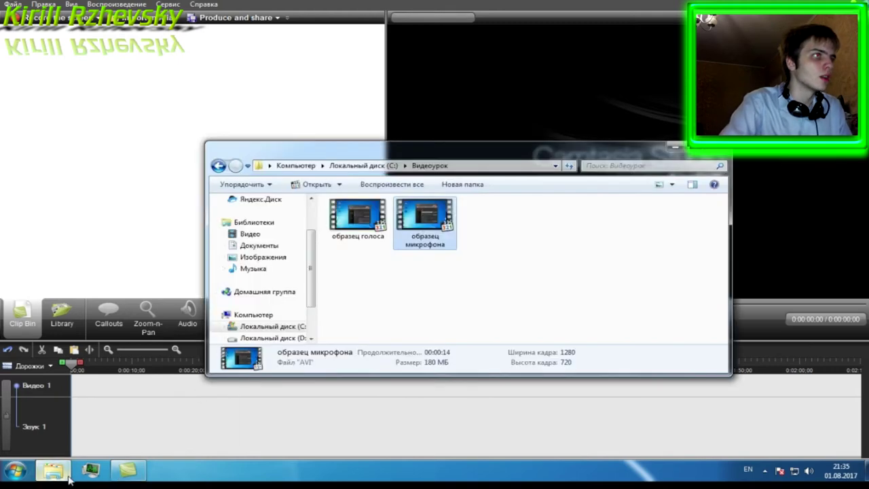
left_click_drag(474, 154, 504, 147)
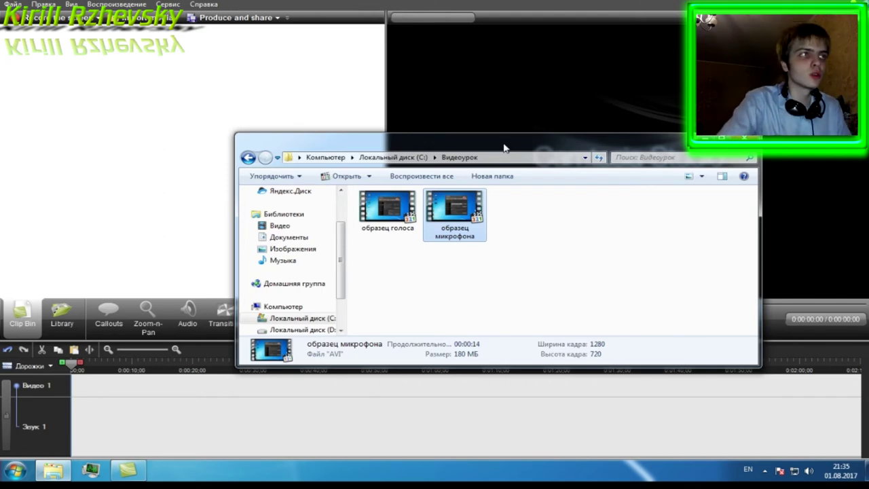
left_click_drag(503, 148, 559, 119)
left_click(444, 193)
left_click_drag(447, 196, 80, 113)
left_click_drag(511, 182, 210, 133)
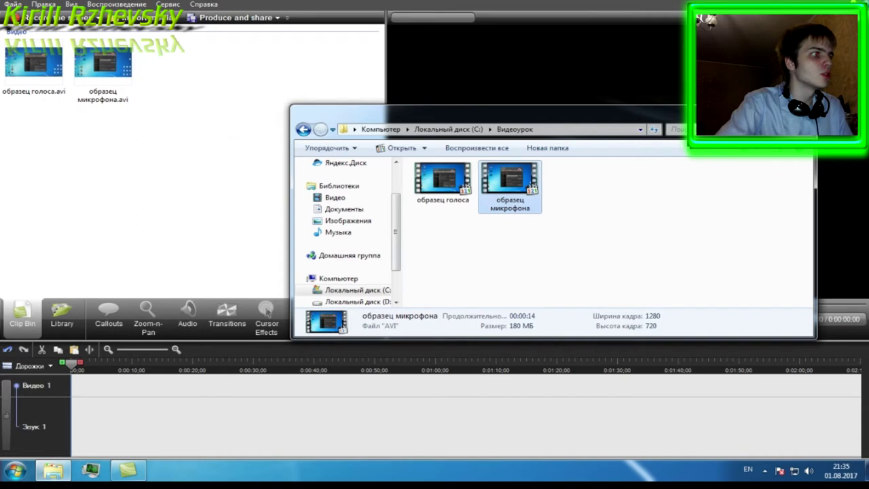
left_click(181, 64)
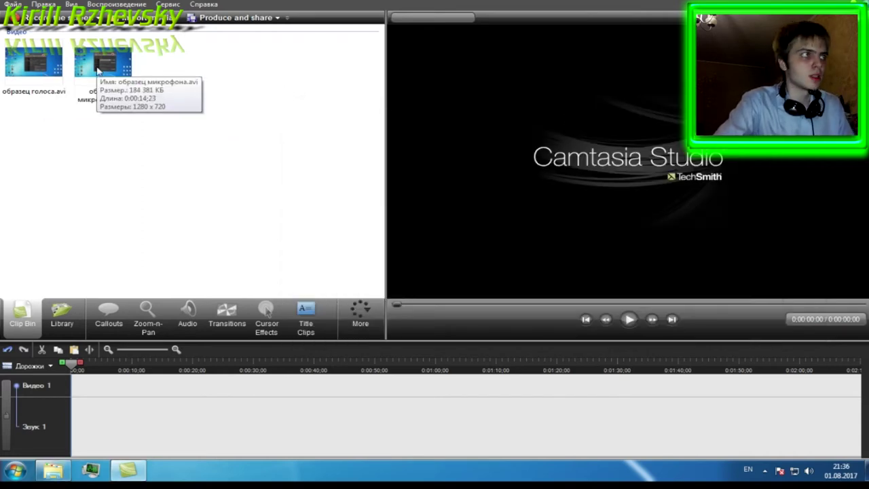
Place образец микрофона.avi and after it образец голоса.avi on the timeline, and permanently unlink Звук 1 from Видео 1
left_click_drag(97, 70, 80, 405)
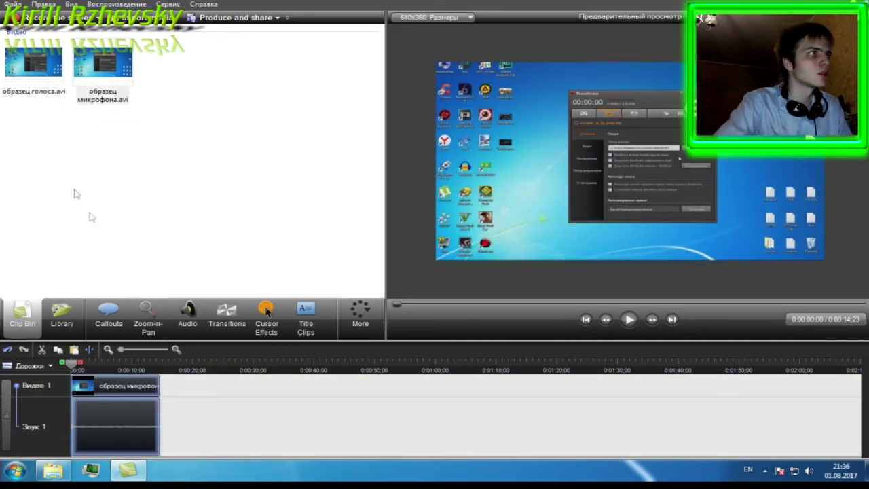
left_click_drag(40, 73, 178, 397)
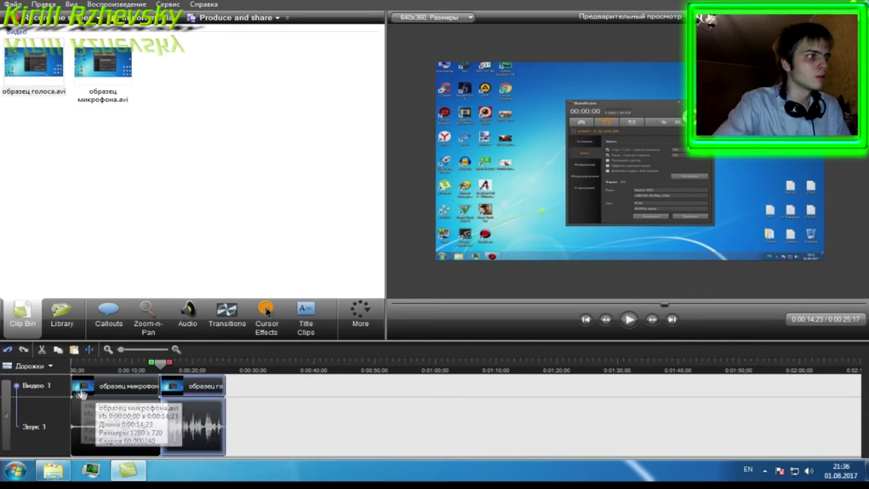
left_click(18, 385)
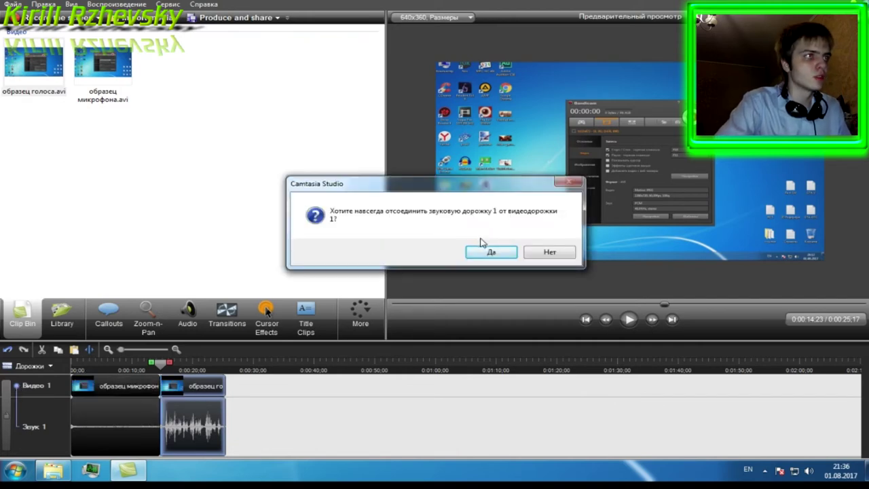
left_click(491, 253)
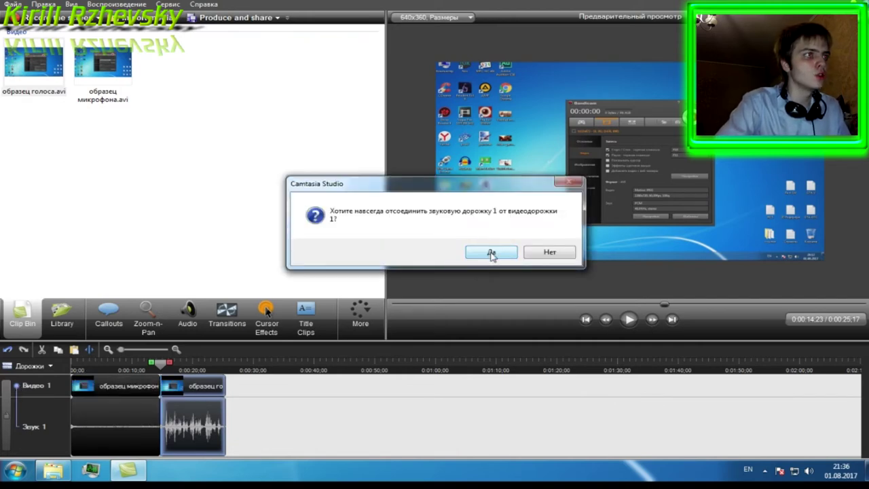
left_click(491, 253)
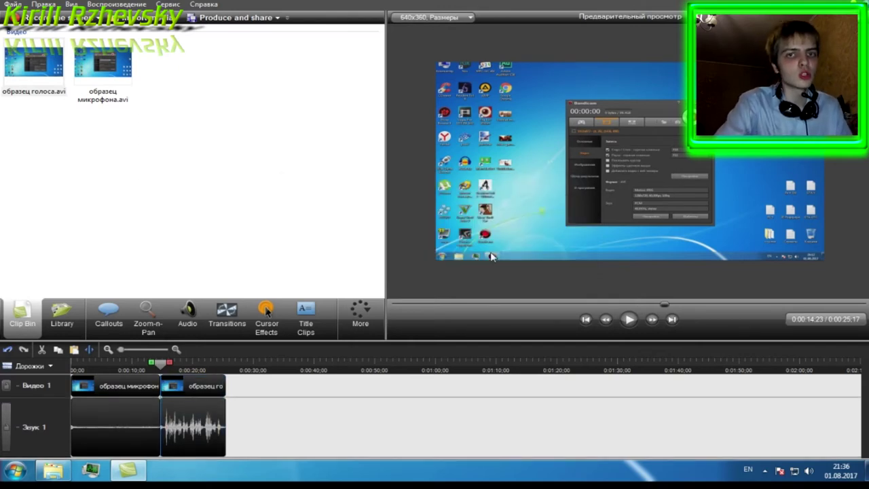
Cut both video clips from the Видео 1 track, keeping their audio on Звук 1
right_click(113, 385)
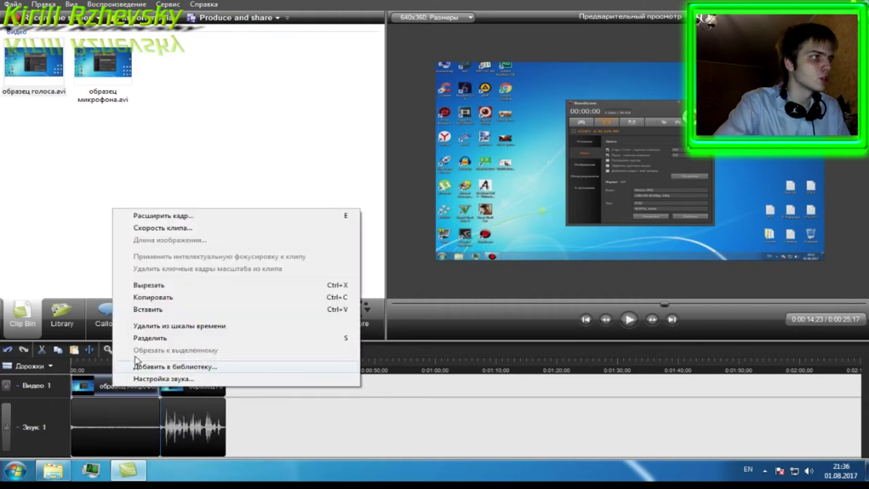
left_click(161, 285)
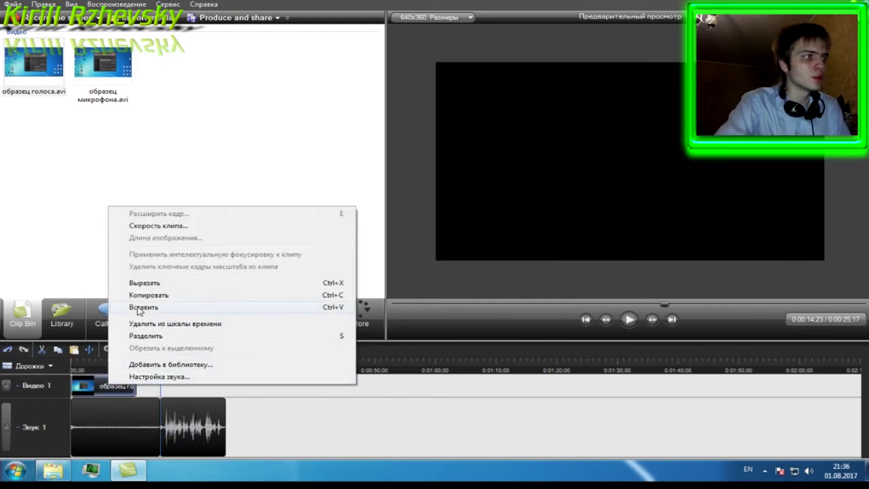
left_click(151, 285)
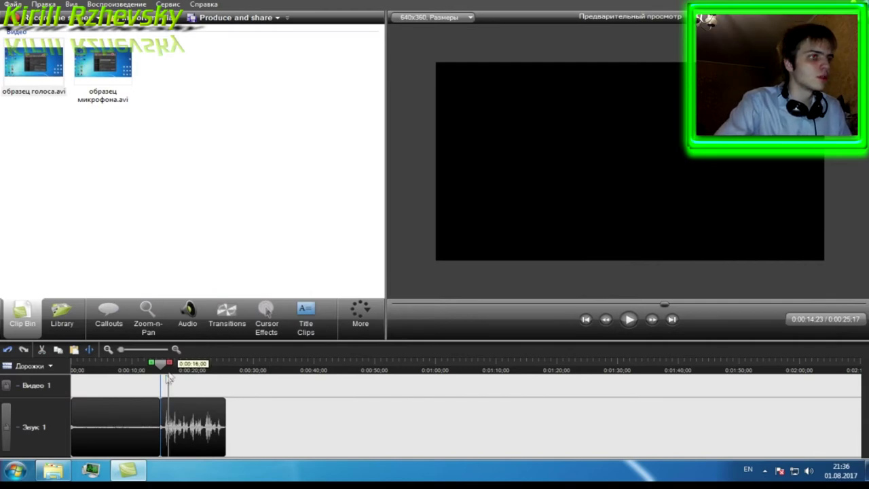
Play back part of the voice sample and the beginning of the microphone sample on the Звук 1 track
left_click(629, 321)
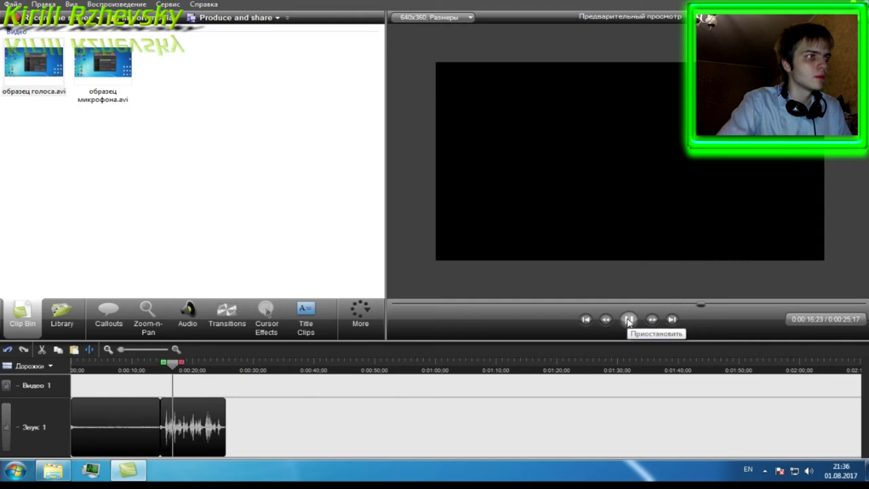
left_click(628, 320)
left_click_drag(189, 366, 71, 387)
left_click(630, 319)
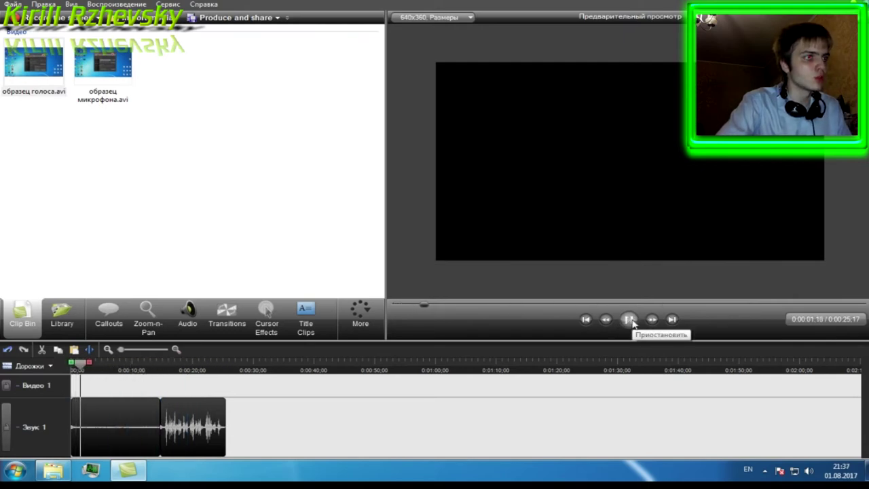
left_click(630, 320)
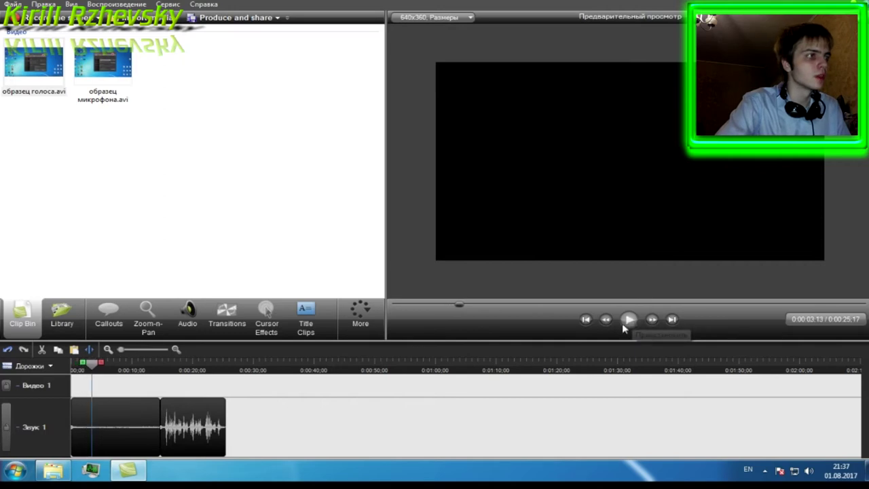
Return the playhead to the timeline start and set up production as MP3 audio only at 44.100 кГц, стерео, 192 кбит/сек
left_click(153, 411)
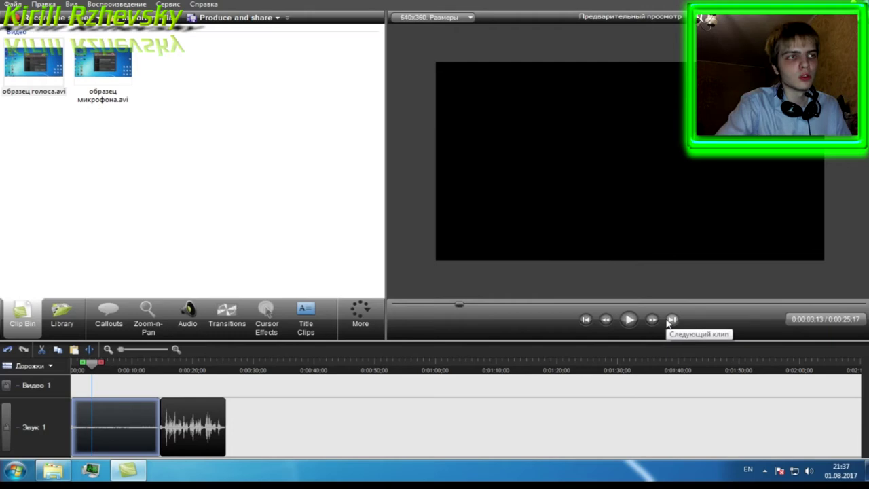
left_click(585, 319)
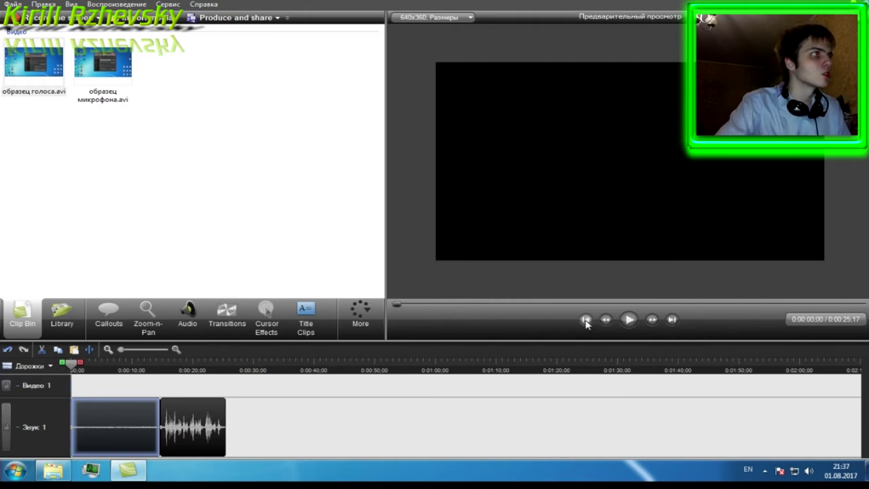
left_click(251, 19)
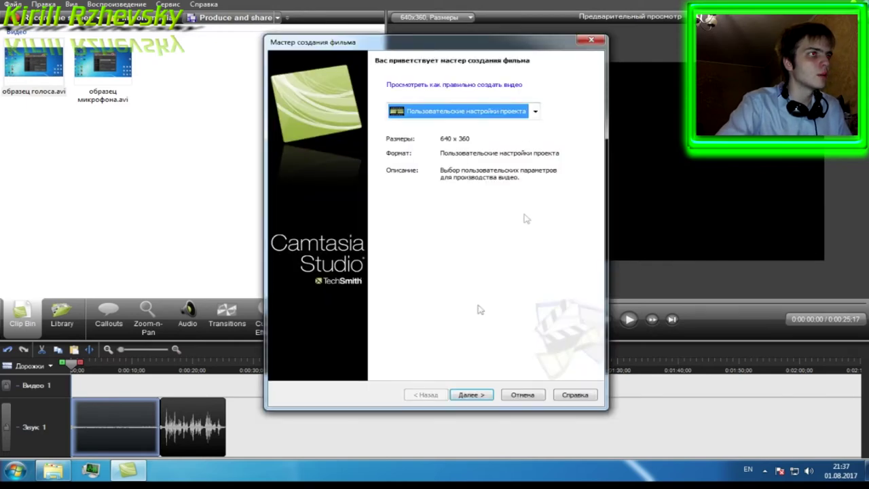
left_click(469, 396)
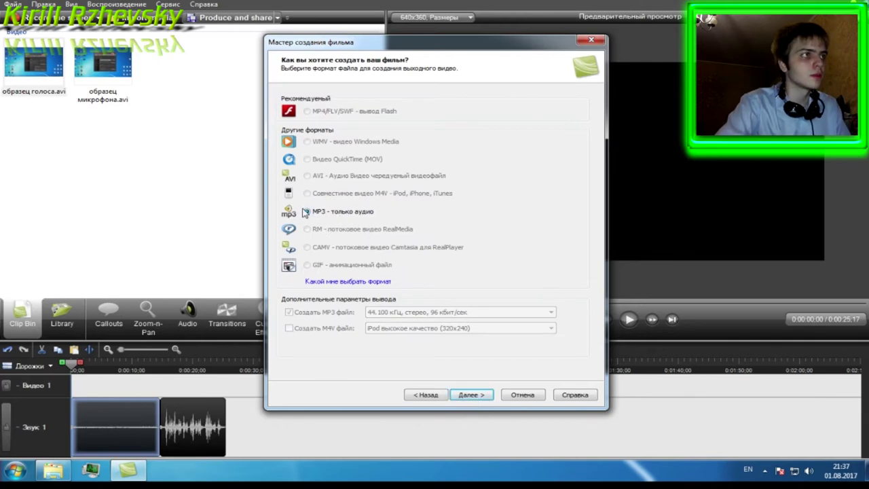
left_click(470, 395)
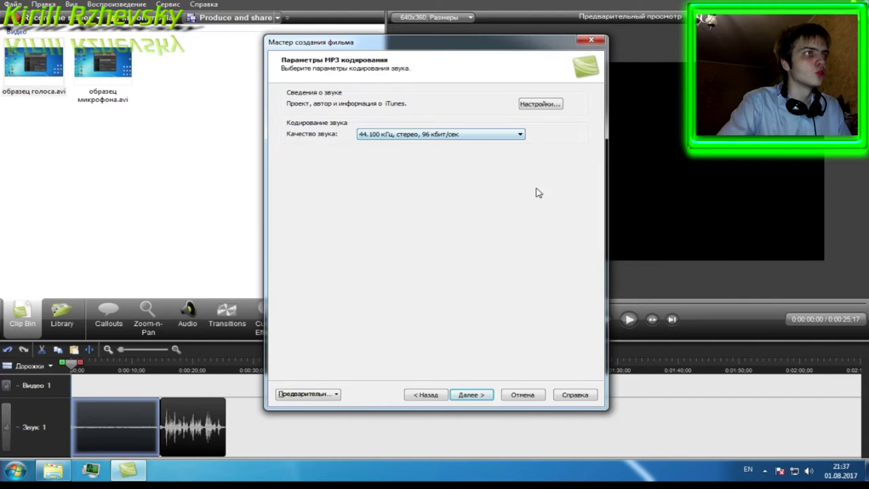
left_click(521, 135)
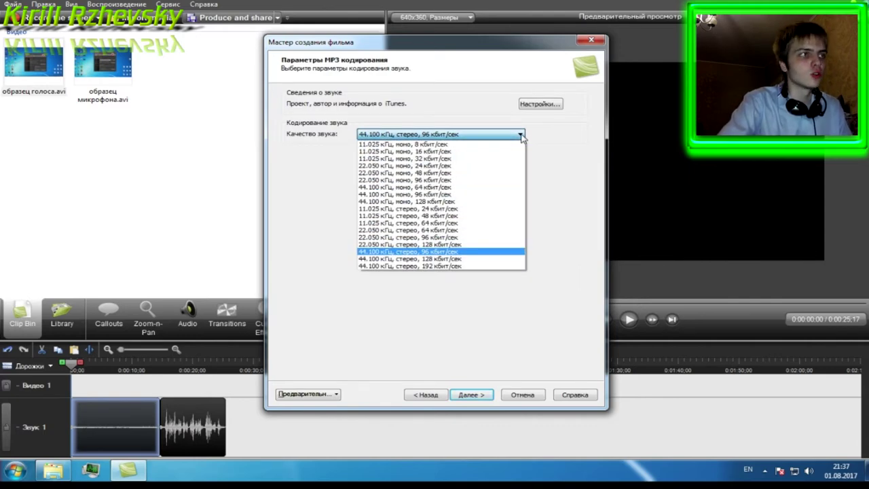
left_click(473, 267)
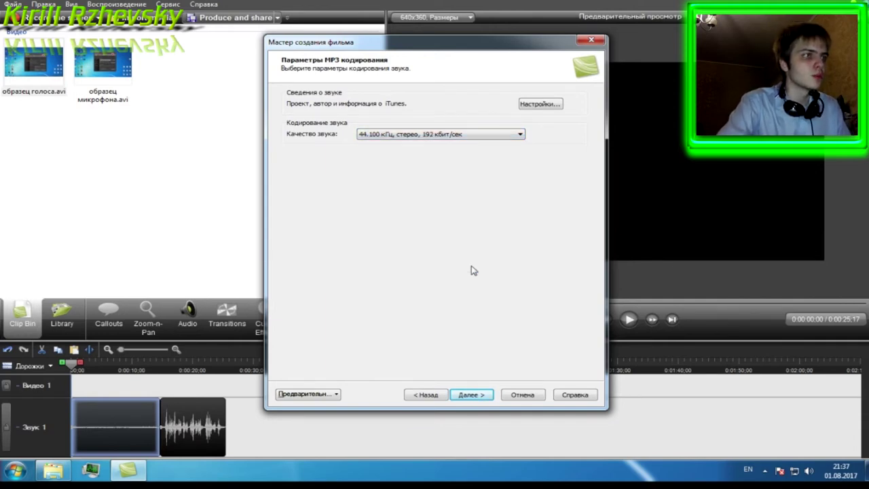
left_click(475, 395)
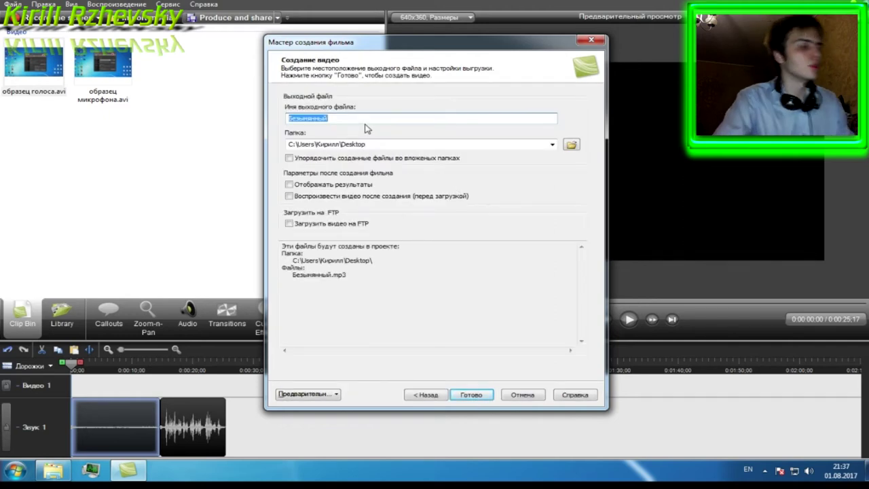
Name the output file образец микрофона и голоса
key("BackSpace")
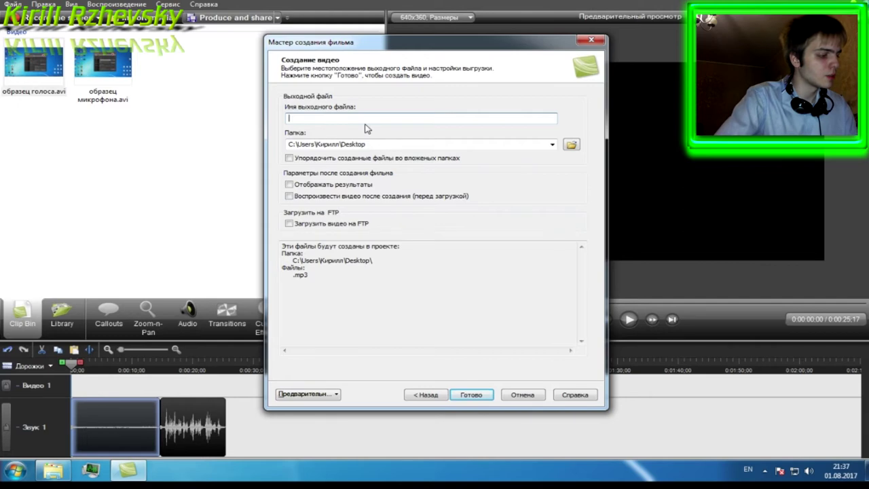
type("образ")
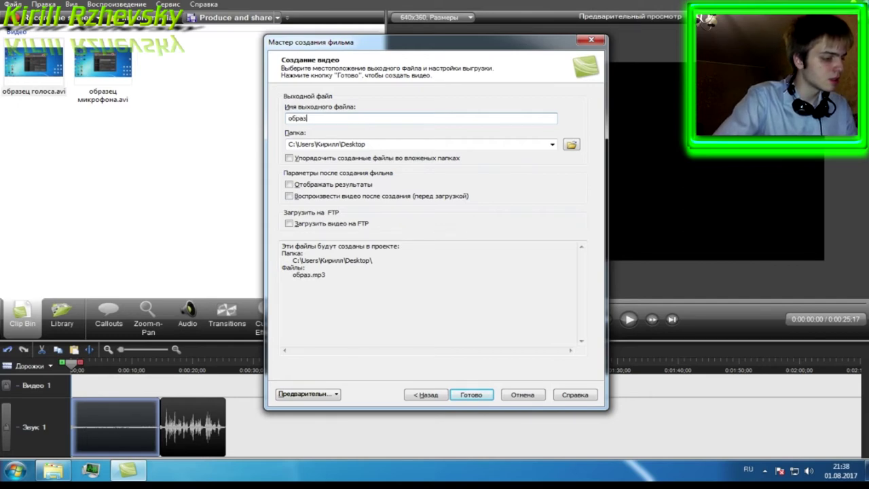
type("ец ")
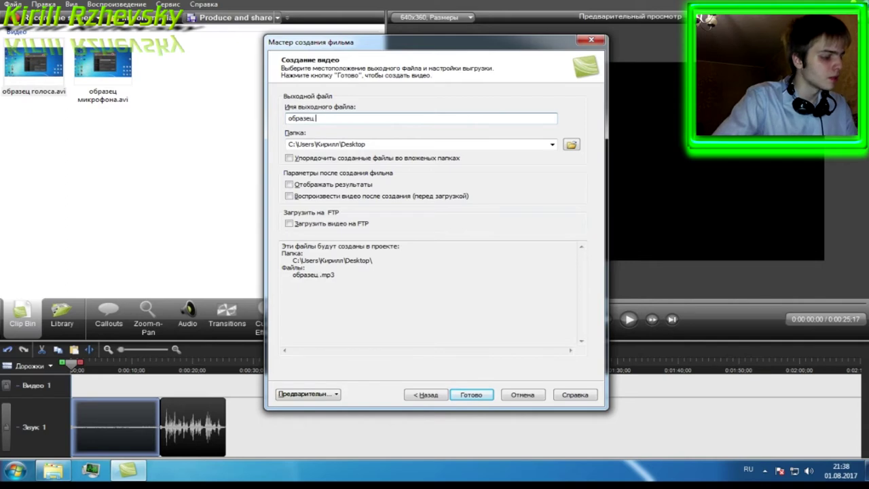
type("ми")
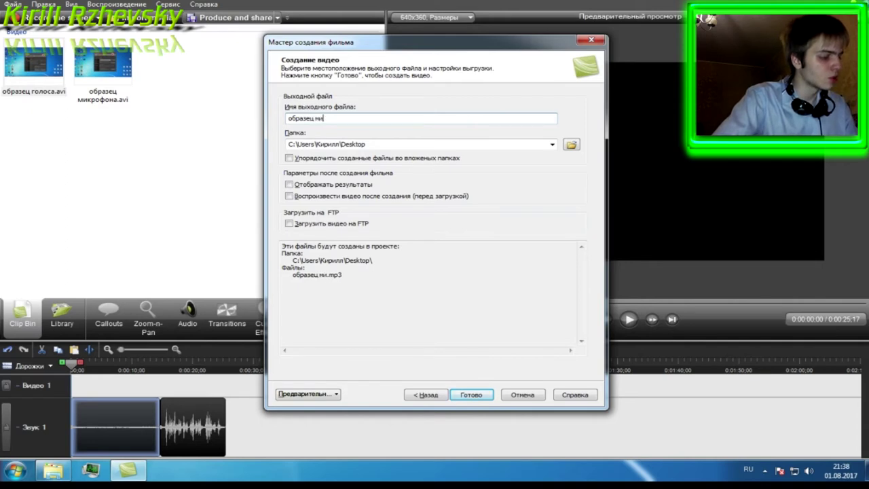
type("крофона")
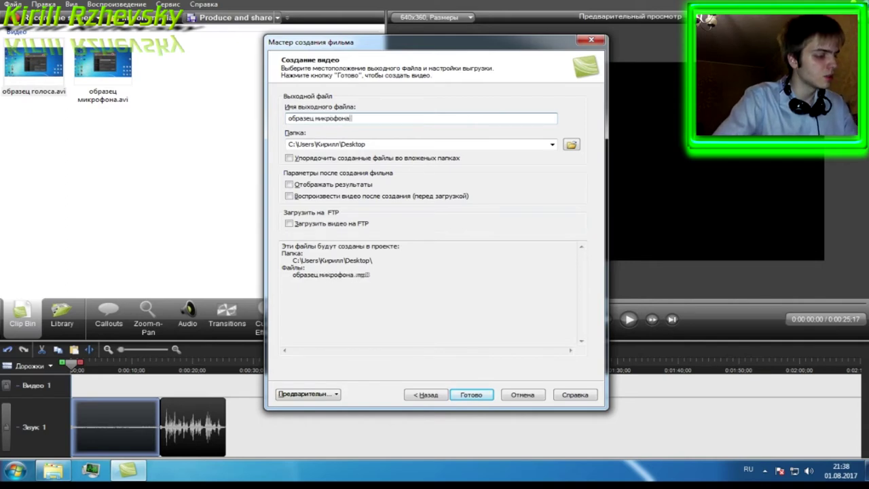
type(" и голоса")
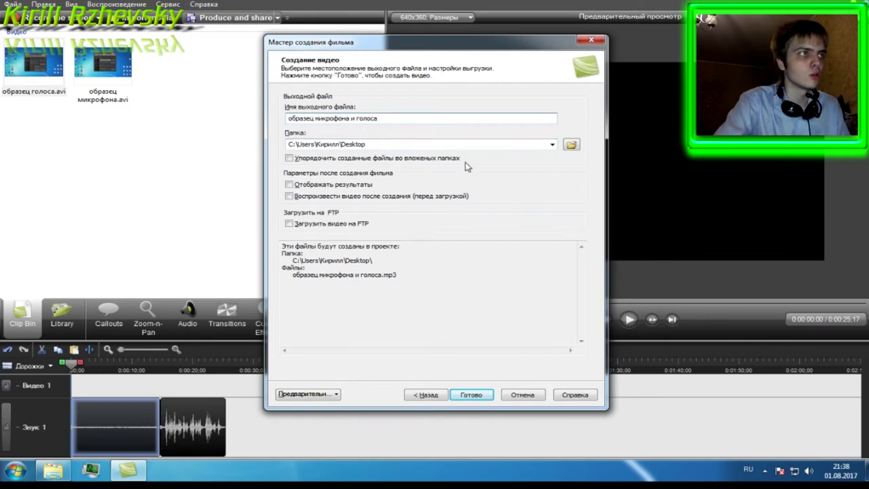
left_click(571, 144)
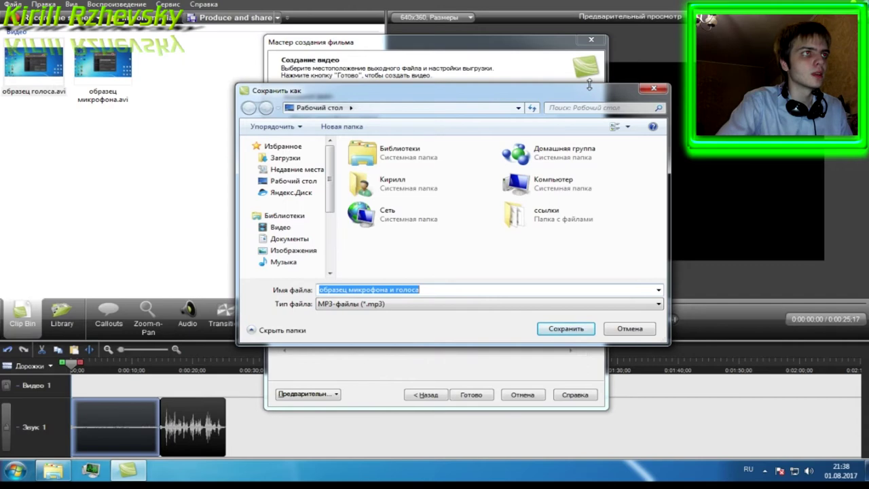
left_click_drag(589, 91, 560, 93)
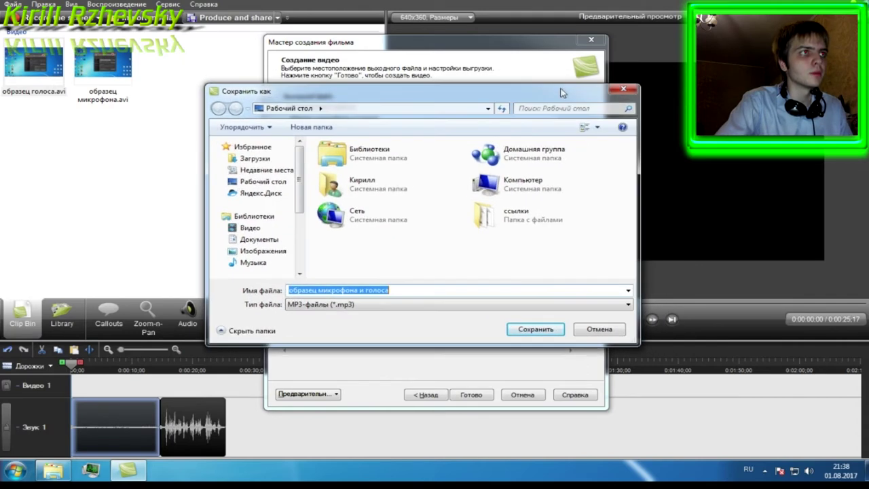
left_click(624, 90)
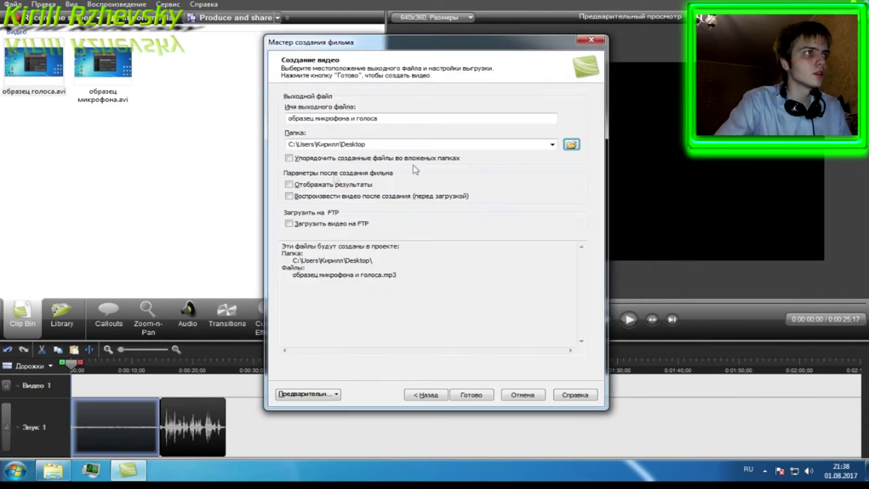
Produce the MP3 file in the Desktop folder and close Camtasia Studio without saving the project changes
left_click(486, 395)
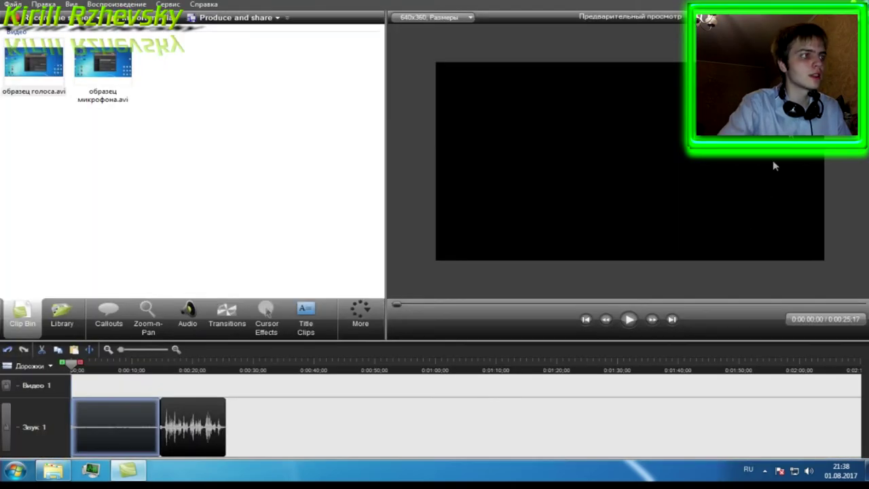
mouse_move(125, 480)
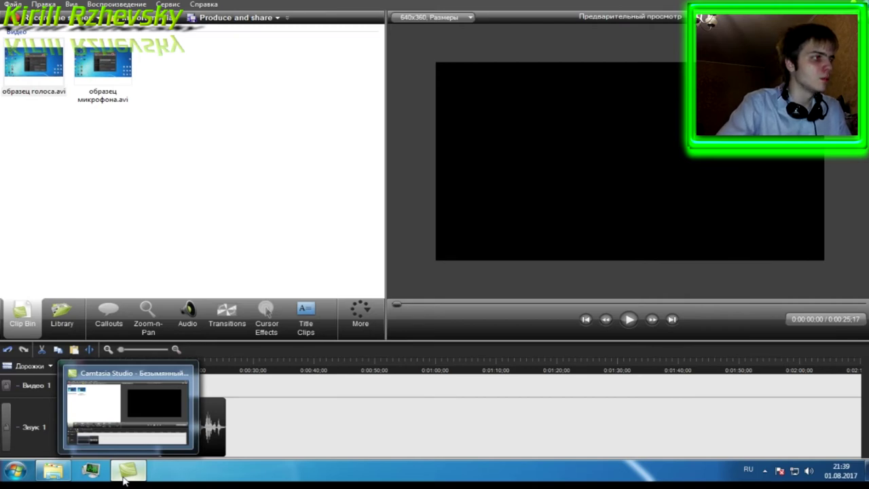
right_click(125, 480)
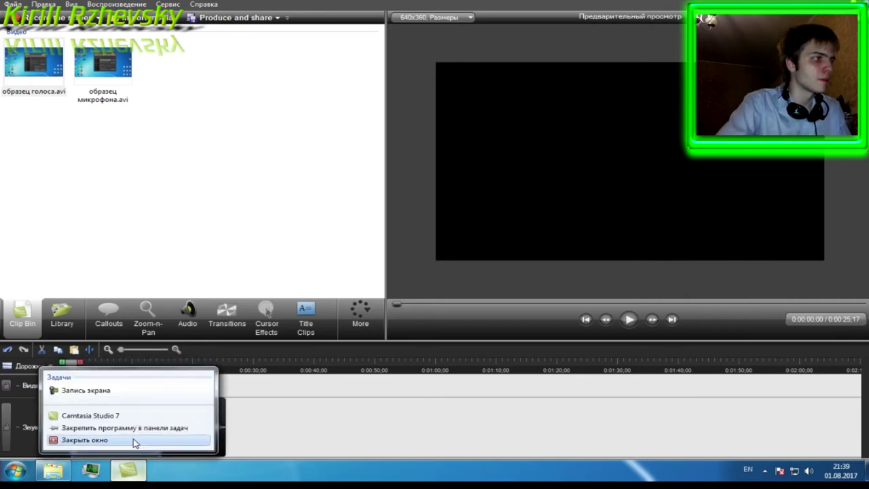
left_click(134, 441)
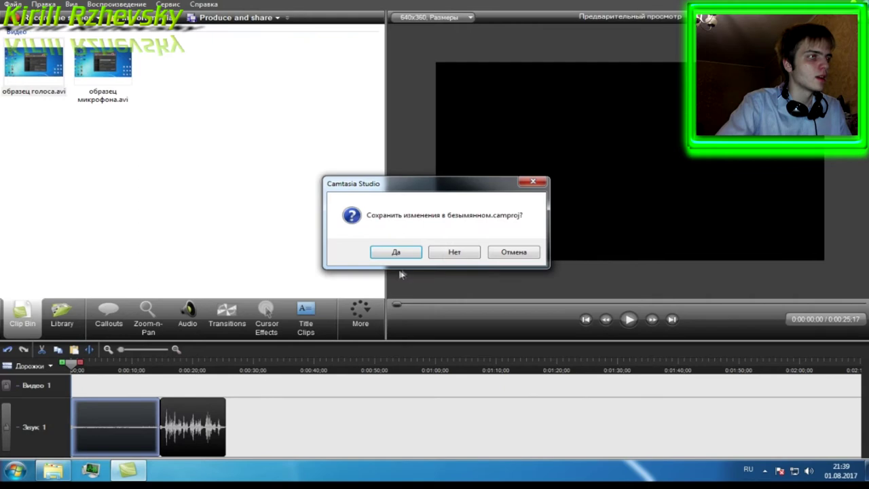
left_click(454, 252)
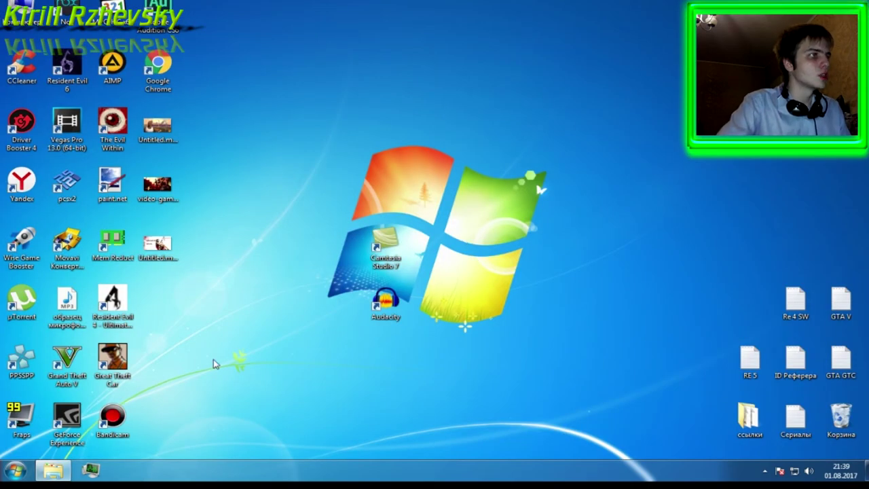
Move the образец микрофона и голоса MP3 to a free spot on the desktop and listen to several parts of it
left_click_drag(69, 304, 230, 316)
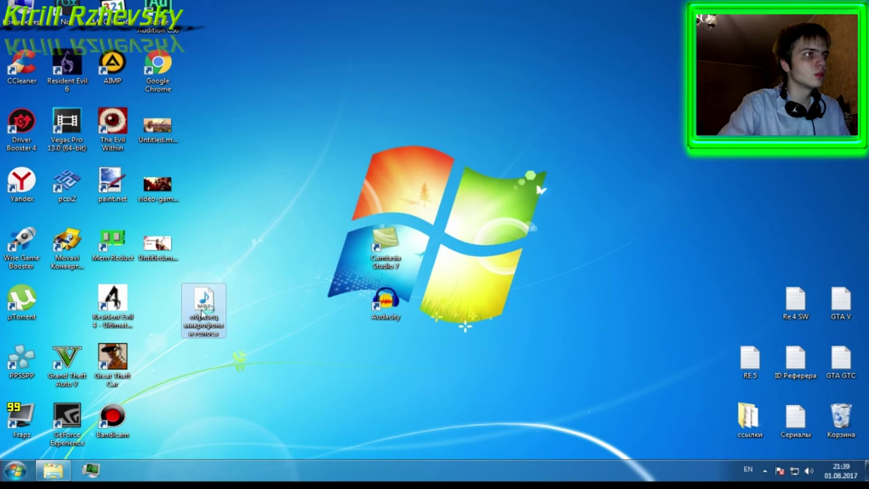
key("Return")
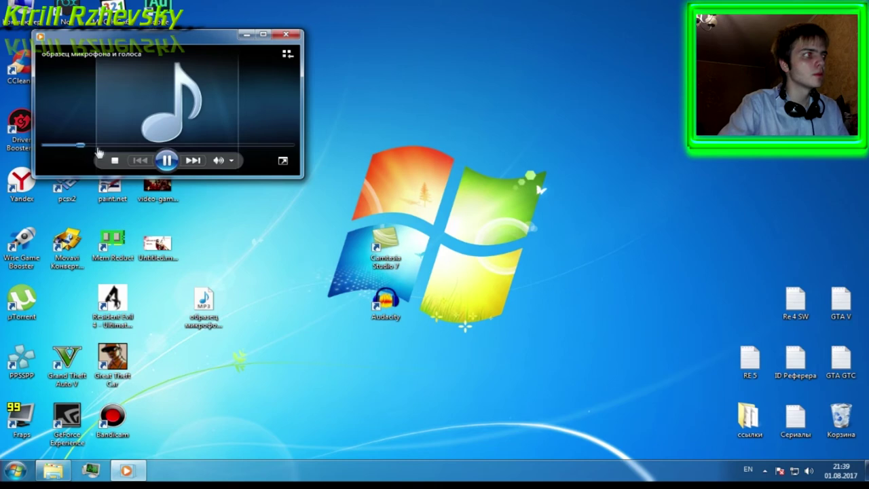
left_click(171, 145)
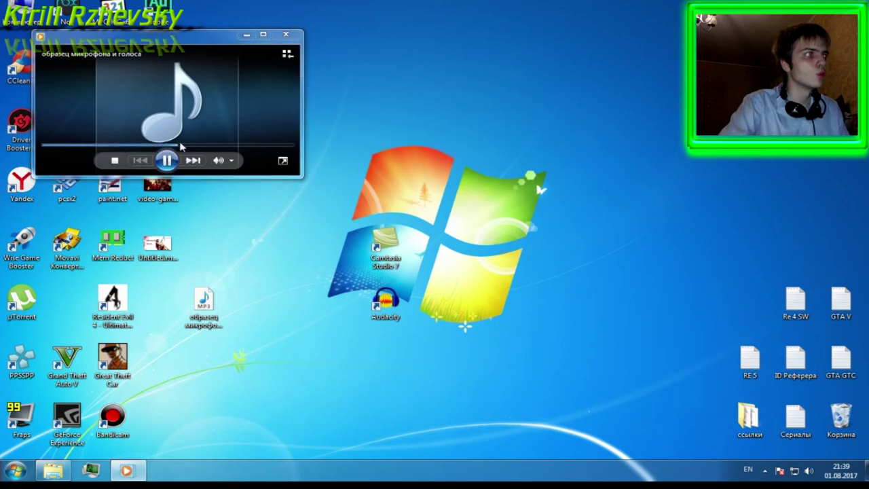
left_click(253, 145)
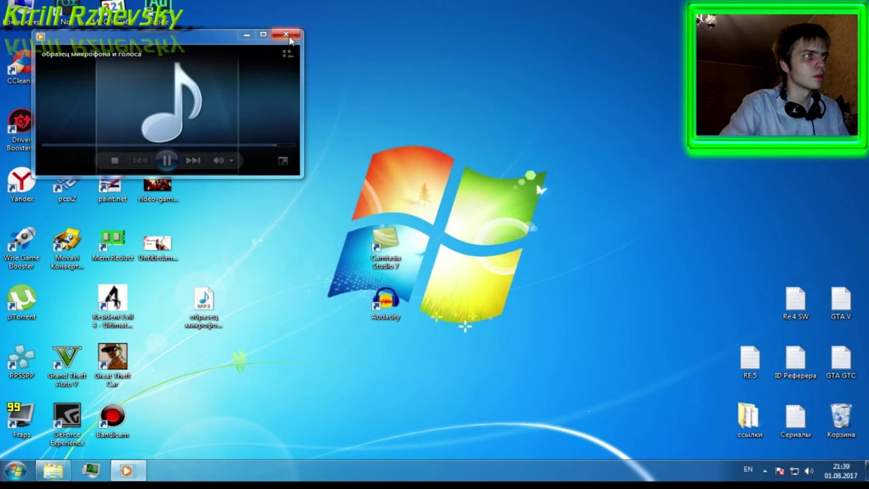
left_click(286, 35)
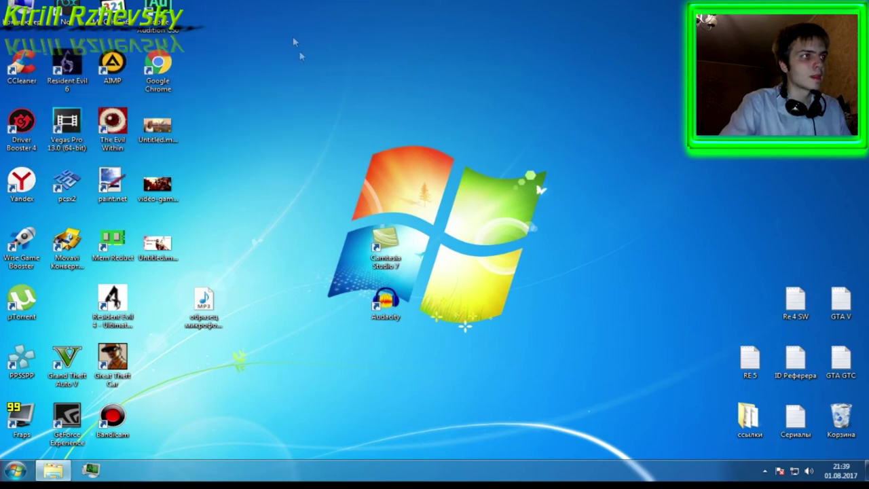
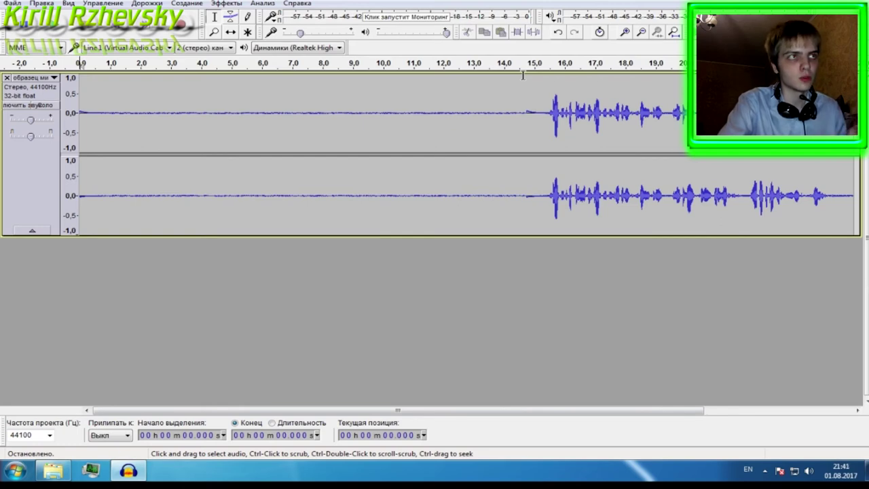
In Audacity, select the noise-only section from 5.485 to 14.632 s and create a noise profile from it with Подавление шума
left_click(523, 76)
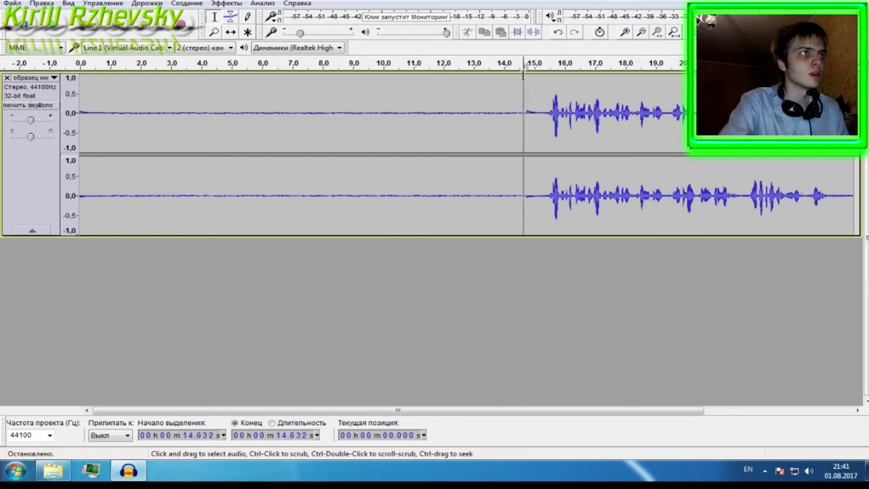
left_click_drag(523, 76, 246, 96)
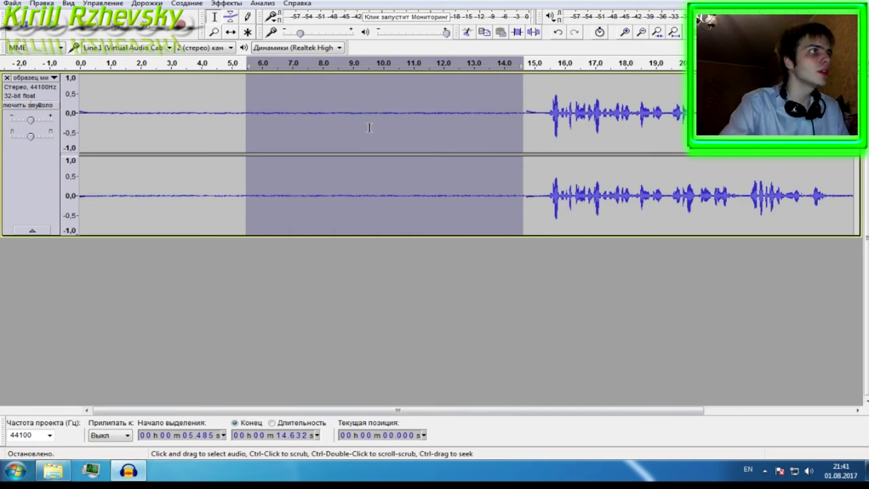
left_click(230, 5)
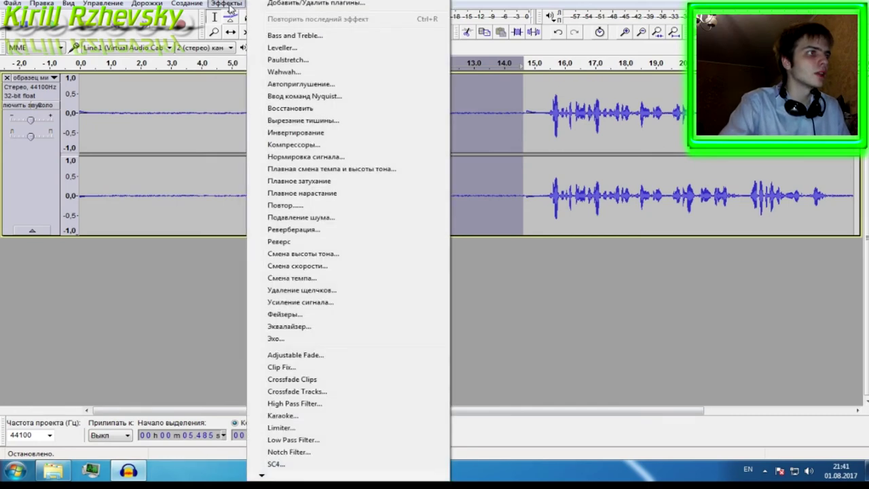
left_click(315, 218)
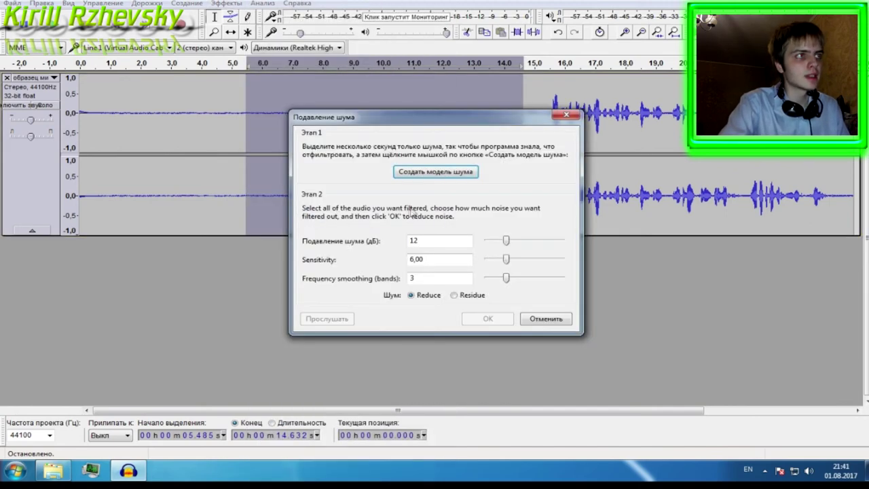
left_click(448, 174)
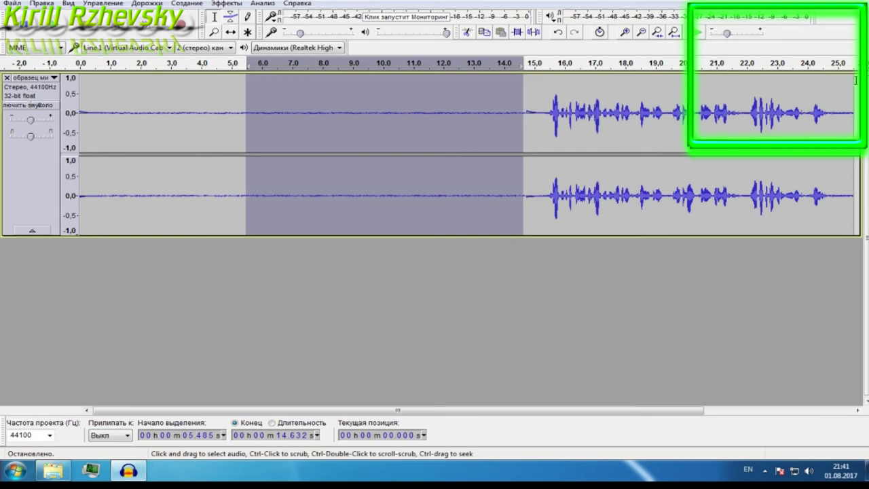
Select the whole track from 0 to 25.522 s and apply Подавление шума with 12 dB reduction, sensitivity 6,00 and 3 smoothing bands
left_click_drag(854, 78, 76, 121)
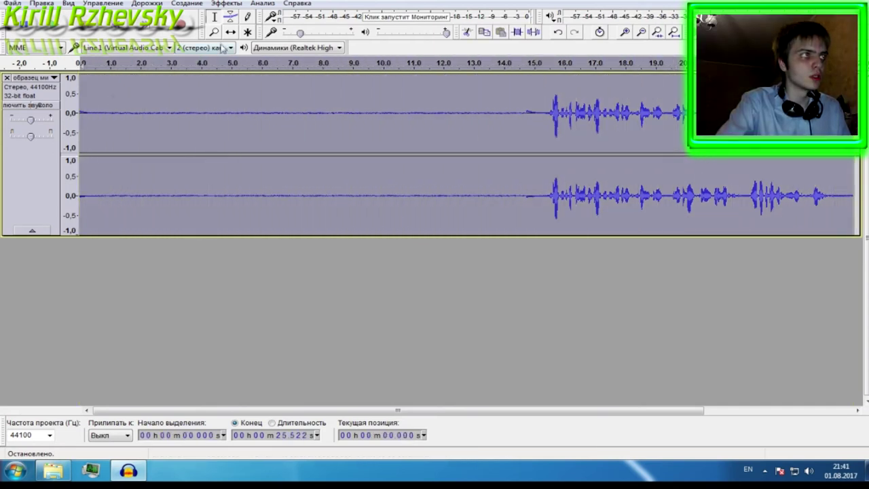
left_click(226, 3)
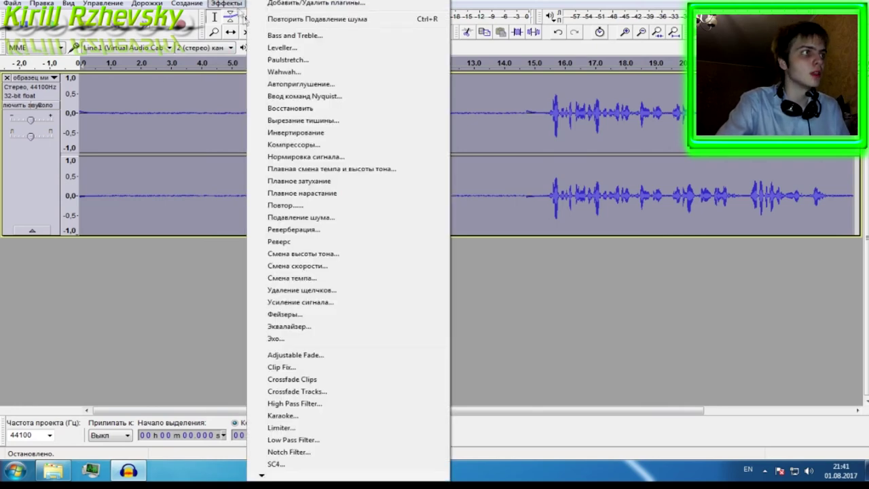
left_click(317, 218)
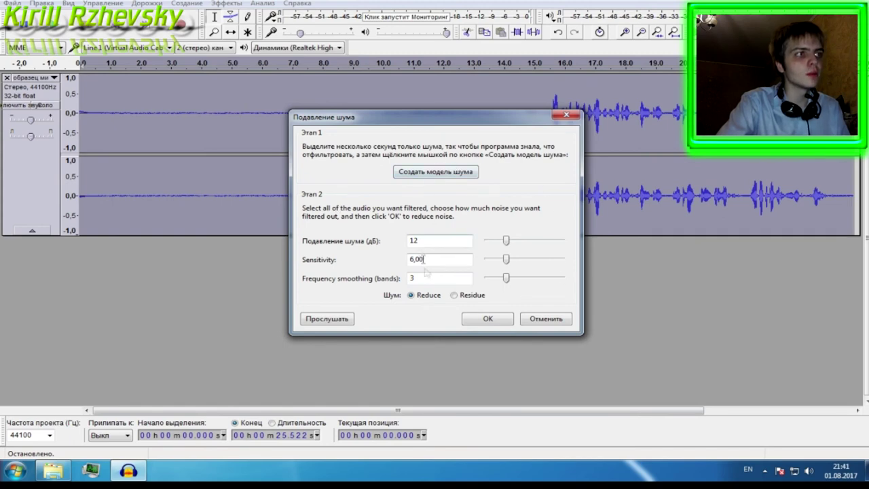
left_click(487, 319)
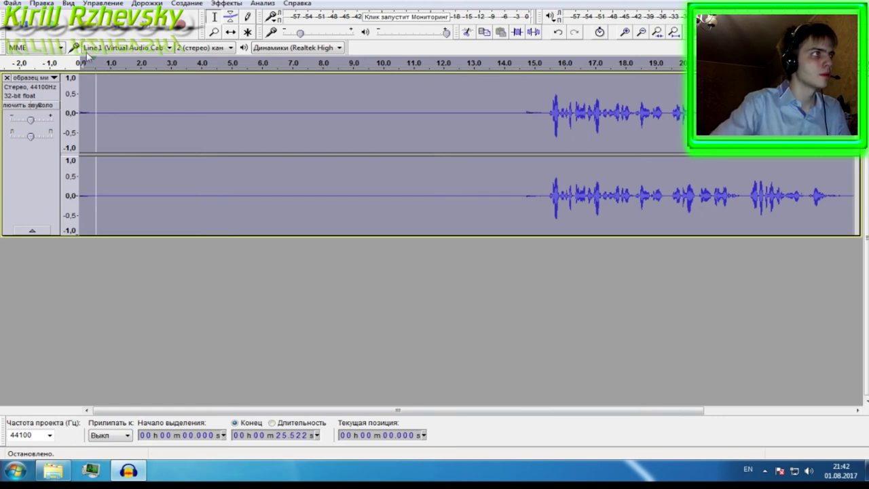
Listen to the silent beginning of the cleaned track and to the voice part from about 14.853 s
left_click(63, 30)
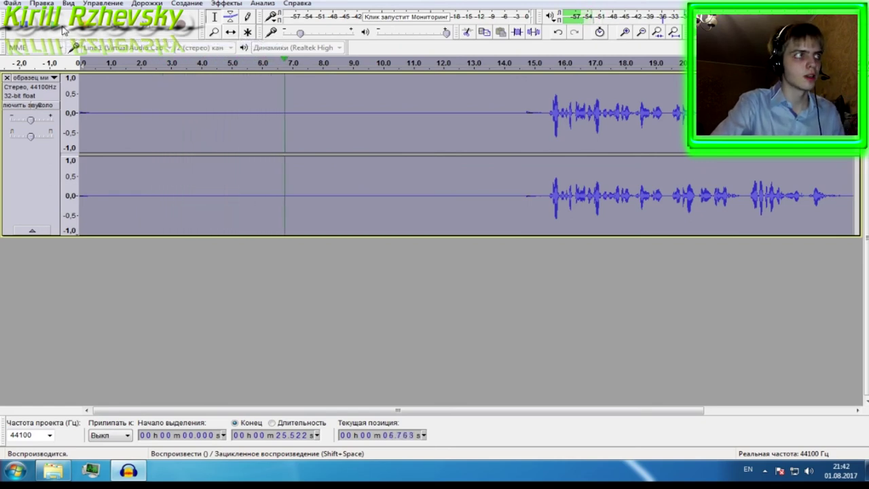
left_click(24, 25)
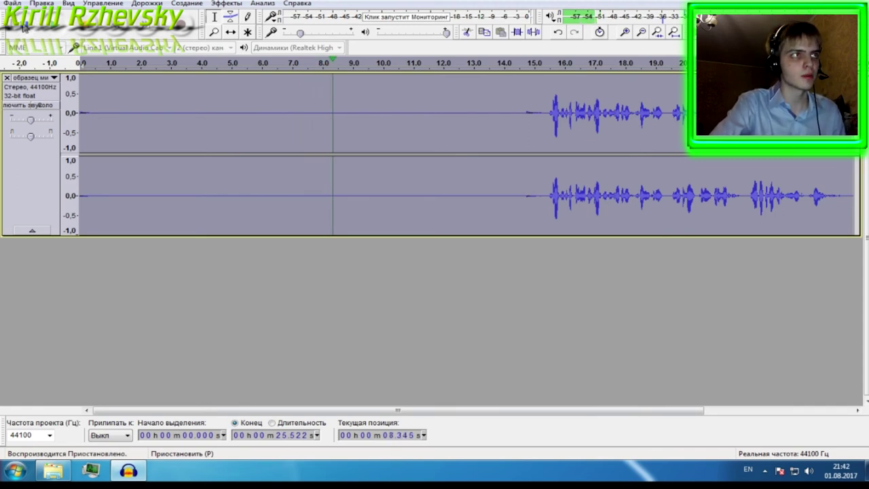
left_click(530, 90)
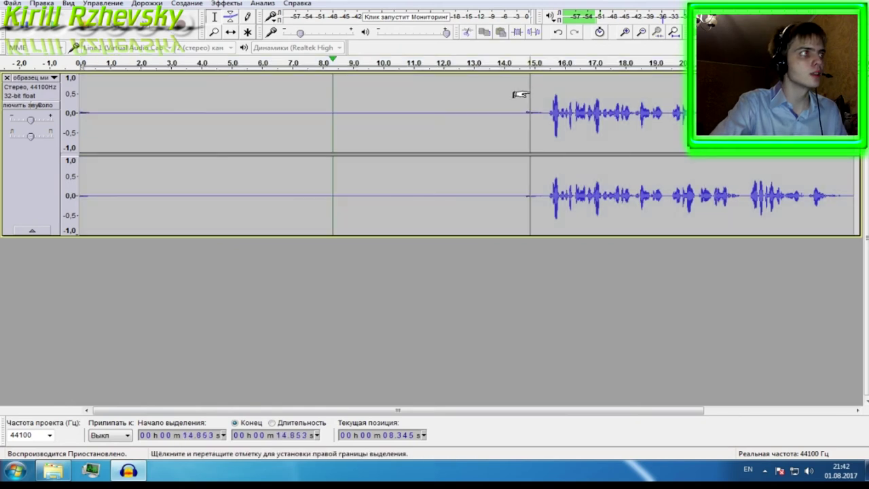
left_click(49, 27)
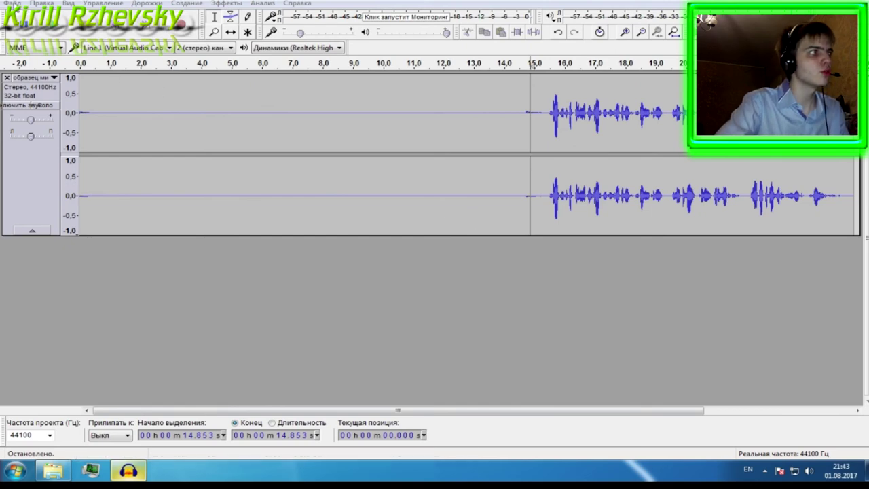
Export the audio to the desktop (Рабочий стол) as образец микрофона и голоса in WAV signed 16-bit PCM format, leaving the metadata empty
left_click(13, 3)
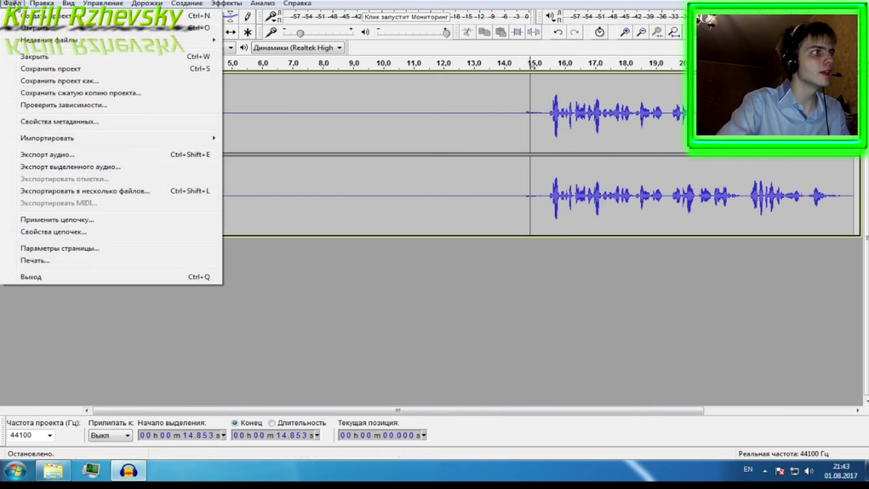
left_click(58, 161)
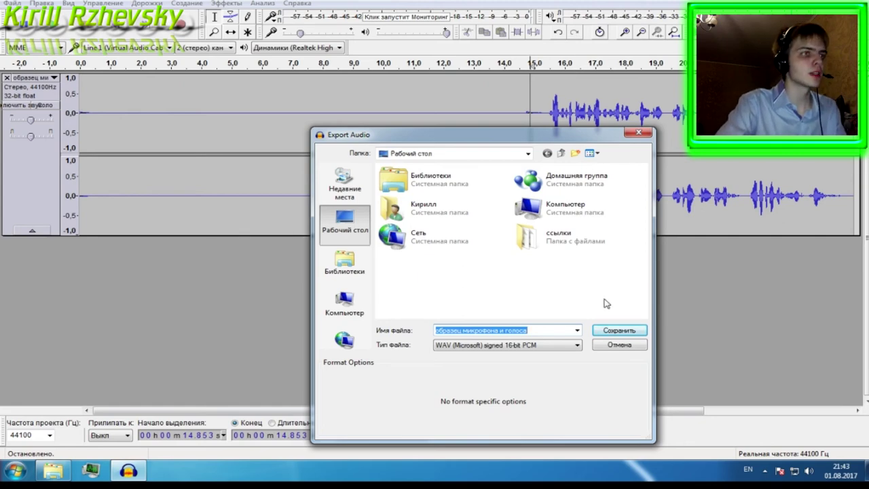
left_click(613, 330)
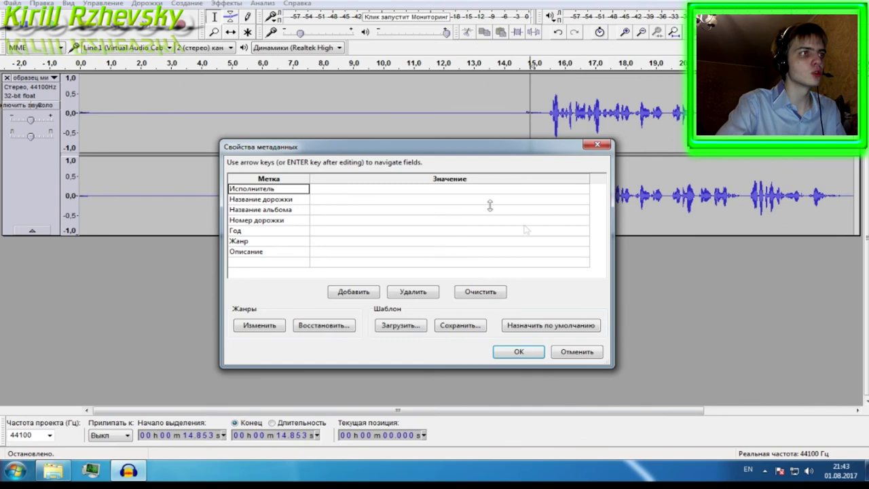
left_click(518, 353)
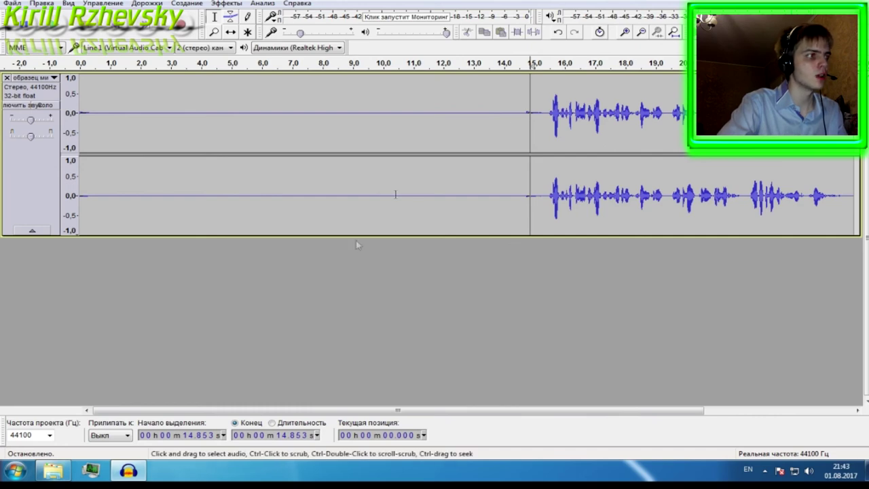
Minimize Audacity and move the exported образец микрофона и голоса WAV file to a free spot beside the desktop icon columns
left_click(127, 471)
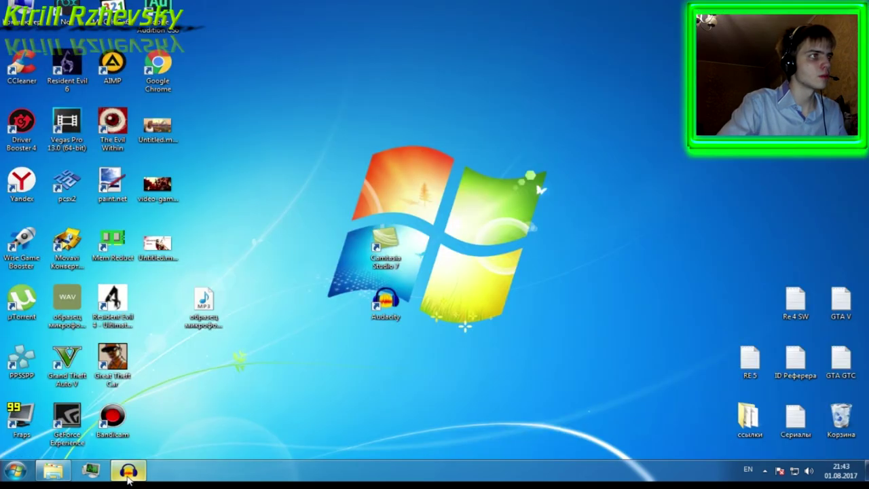
left_click_drag(67, 297, 249, 178)
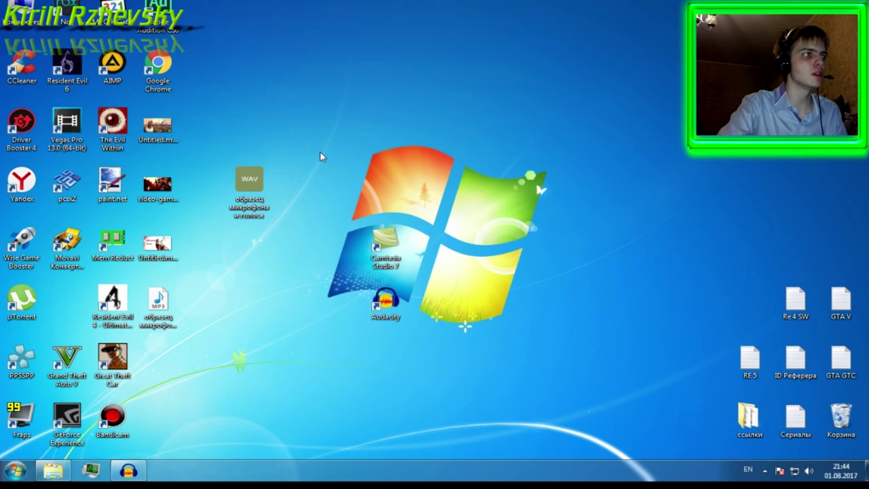
left_click(322, 156)
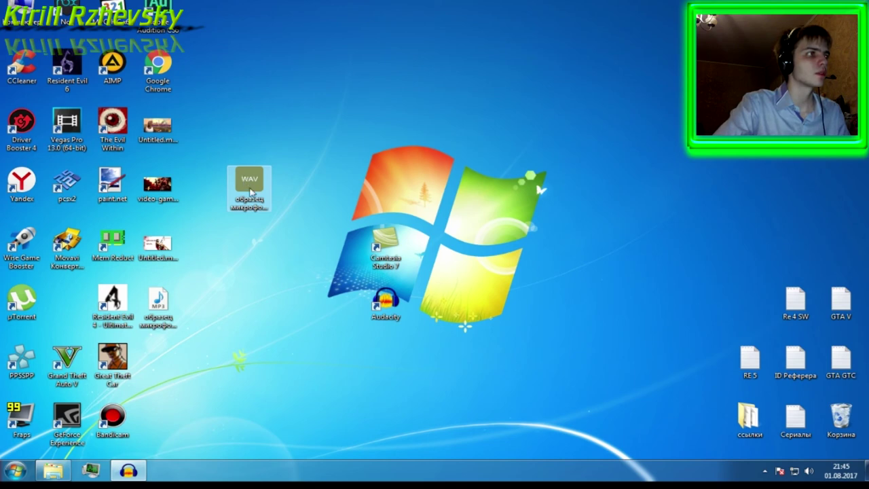
left_click_drag(250, 190, 214, 188)
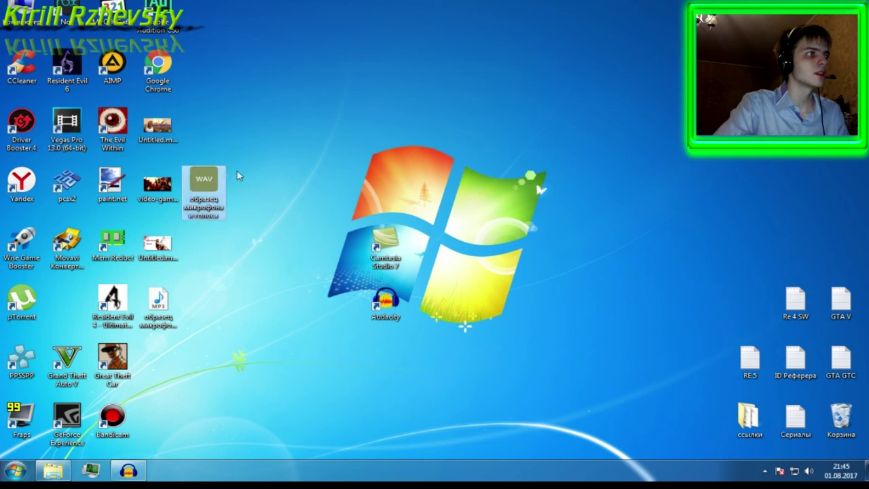
Play the exported WAV in AIMP, listen to its silent and voice parts, and close the player
double_click(206, 187)
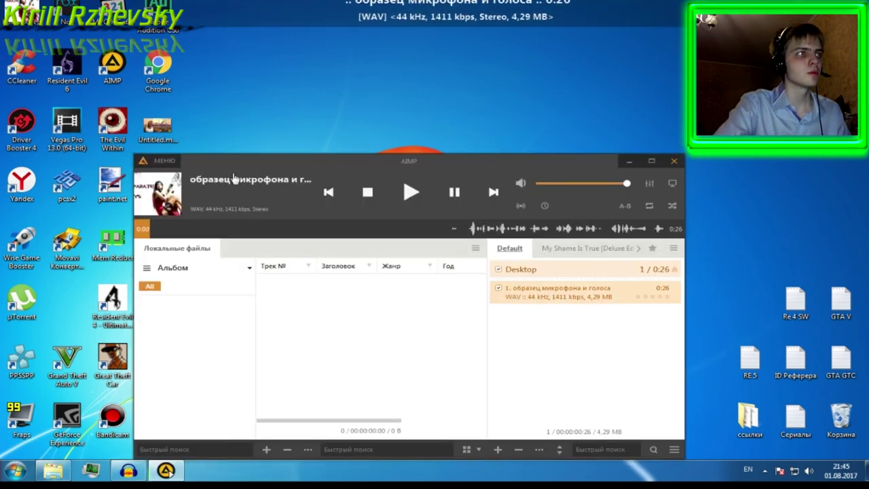
left_click(454, 194)
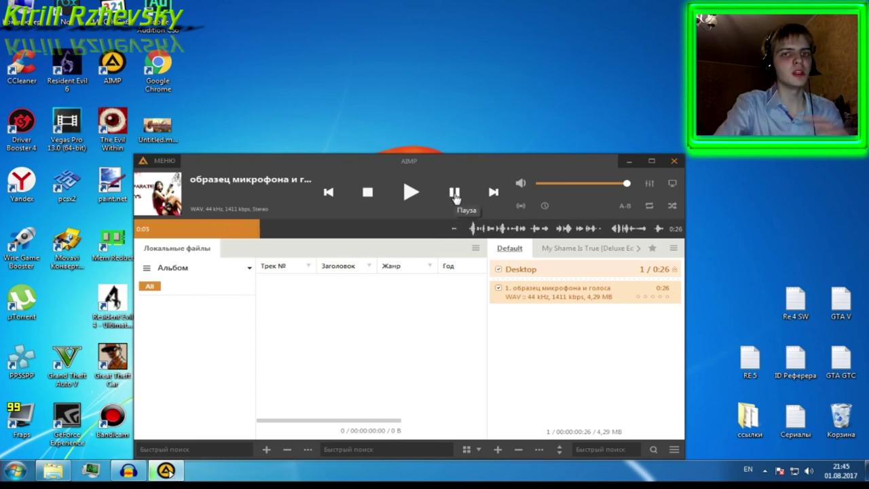
left_click(454, 229)
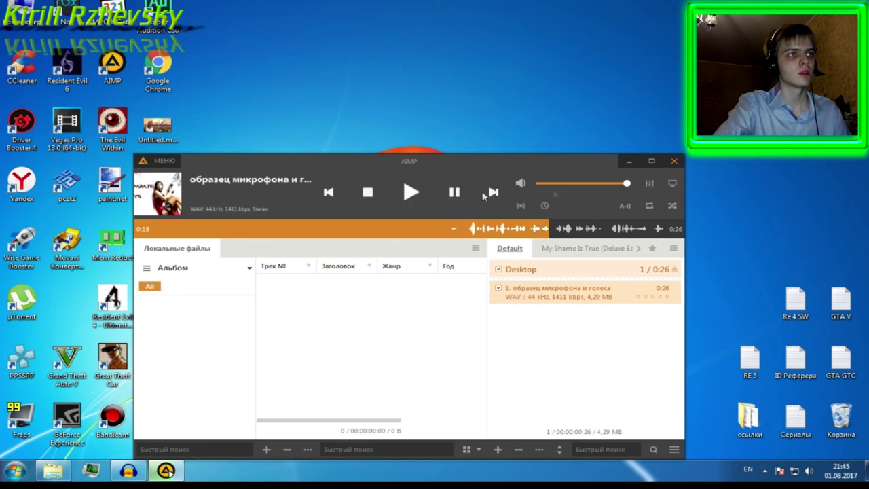
left_click(674, 163)
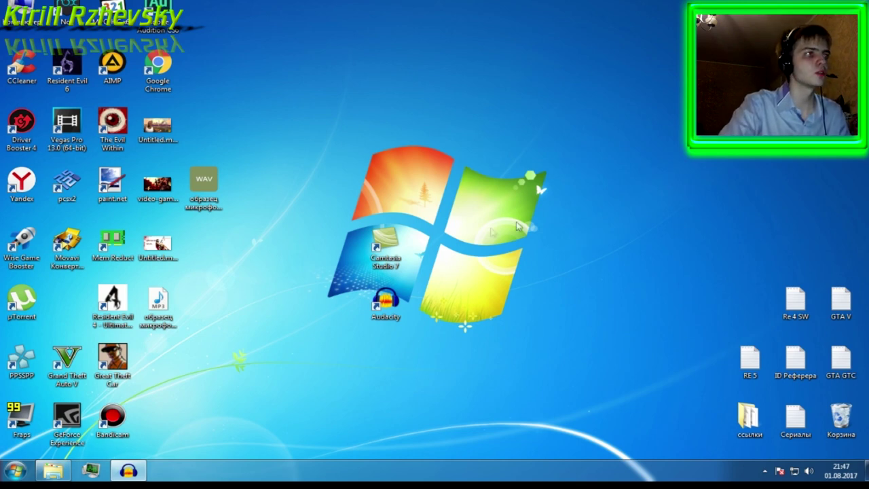
left_click(388, 246)
double_click(385, 299)
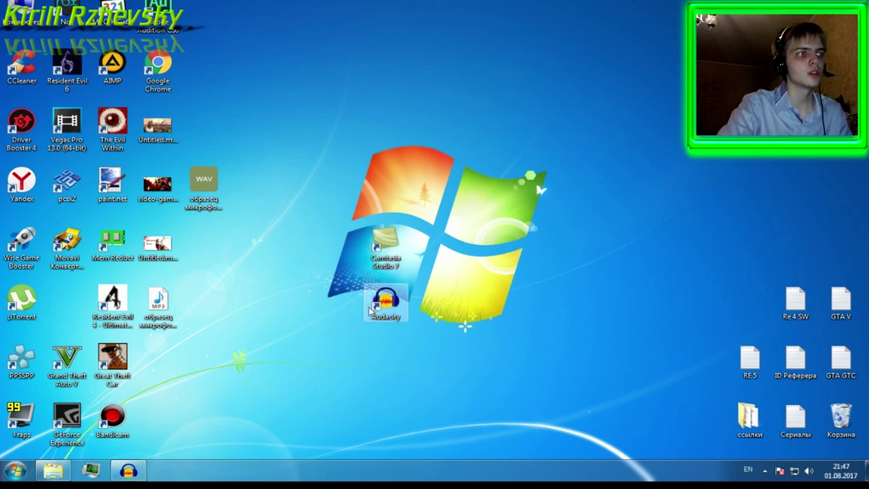